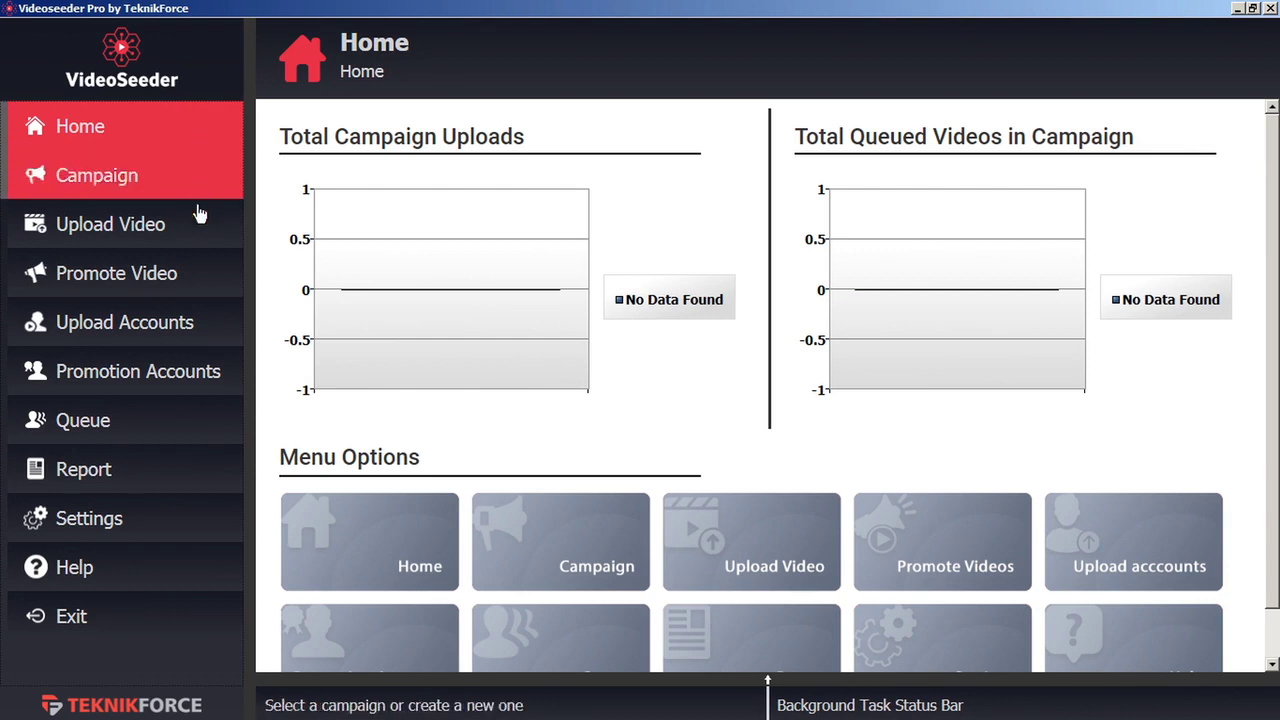
Start a new upload account on the Upload Accounts page and choose YouTube
left_click(190, 337)
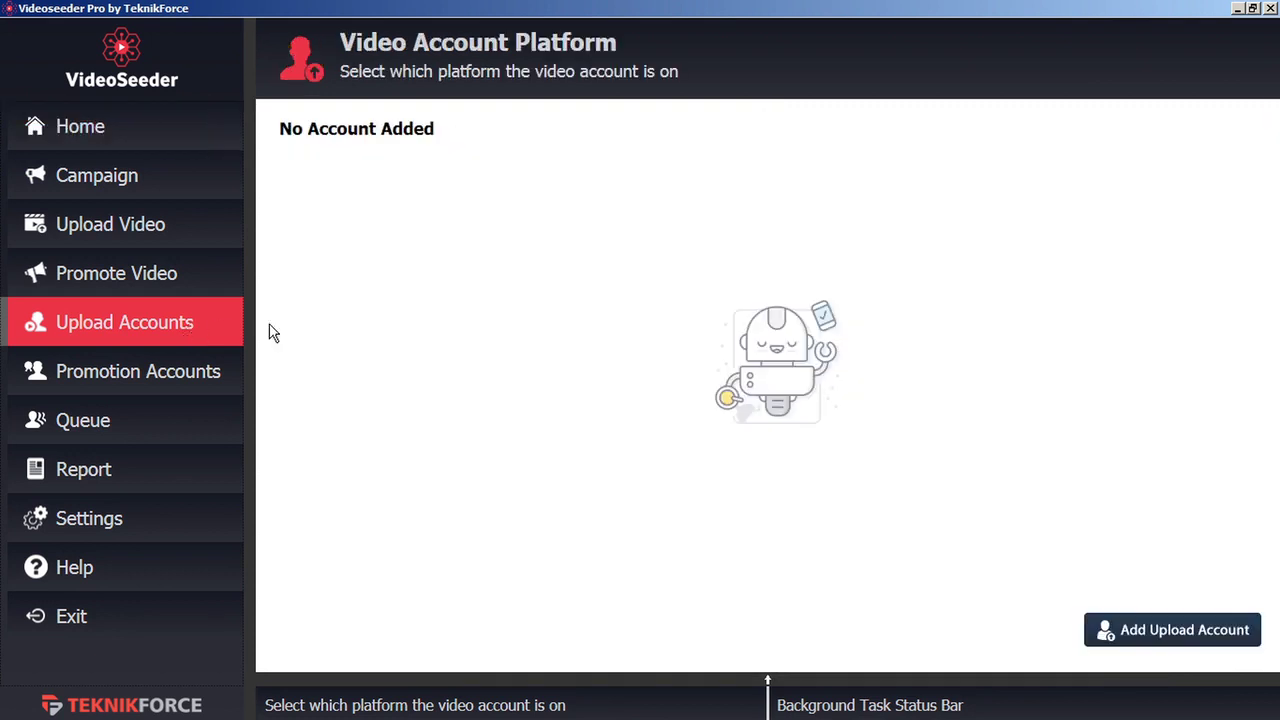
left_click(1174, 645)
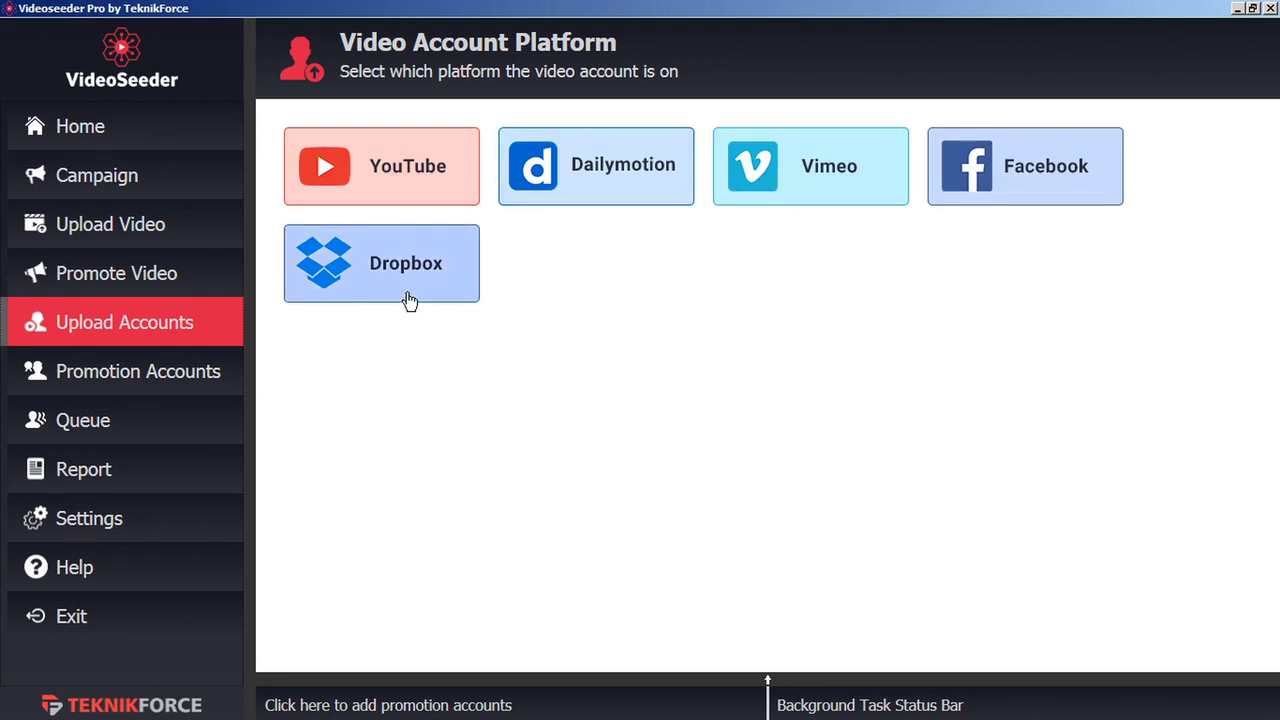
left_click(401, 185)
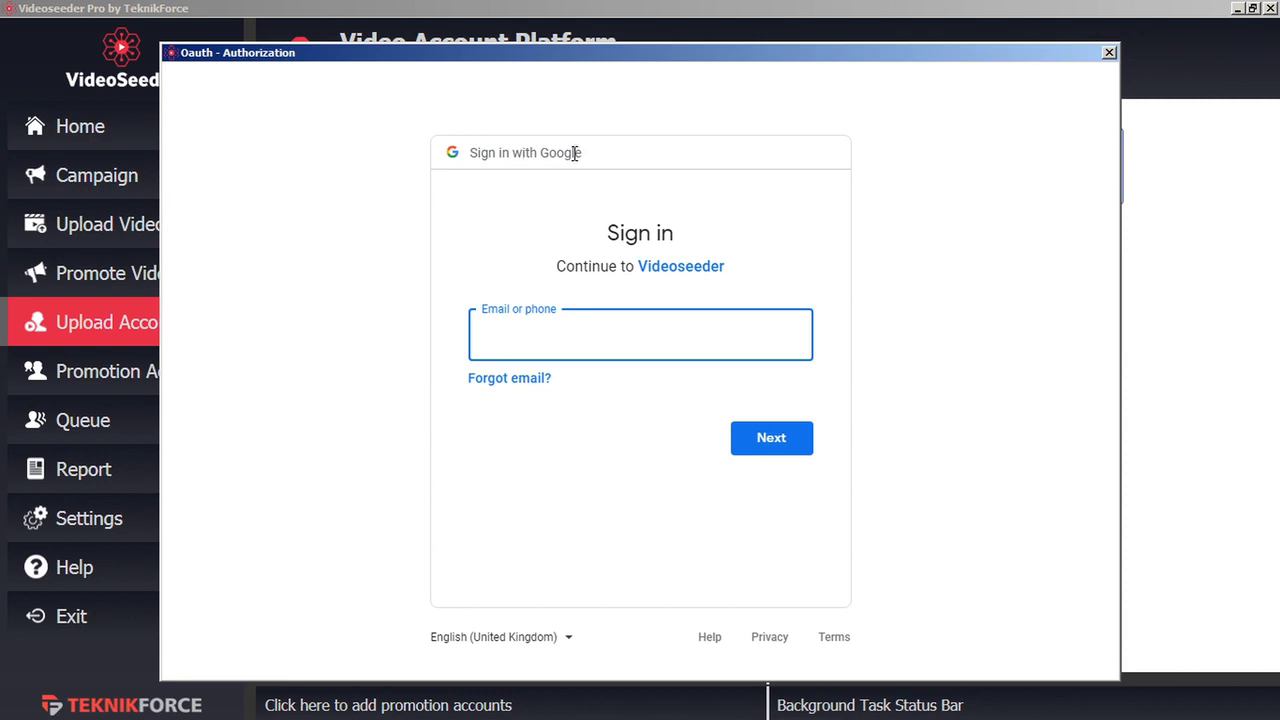
Sign in with the Google account, allow YouTube access, then go to the promotion accounts page
key("ctrl+v")
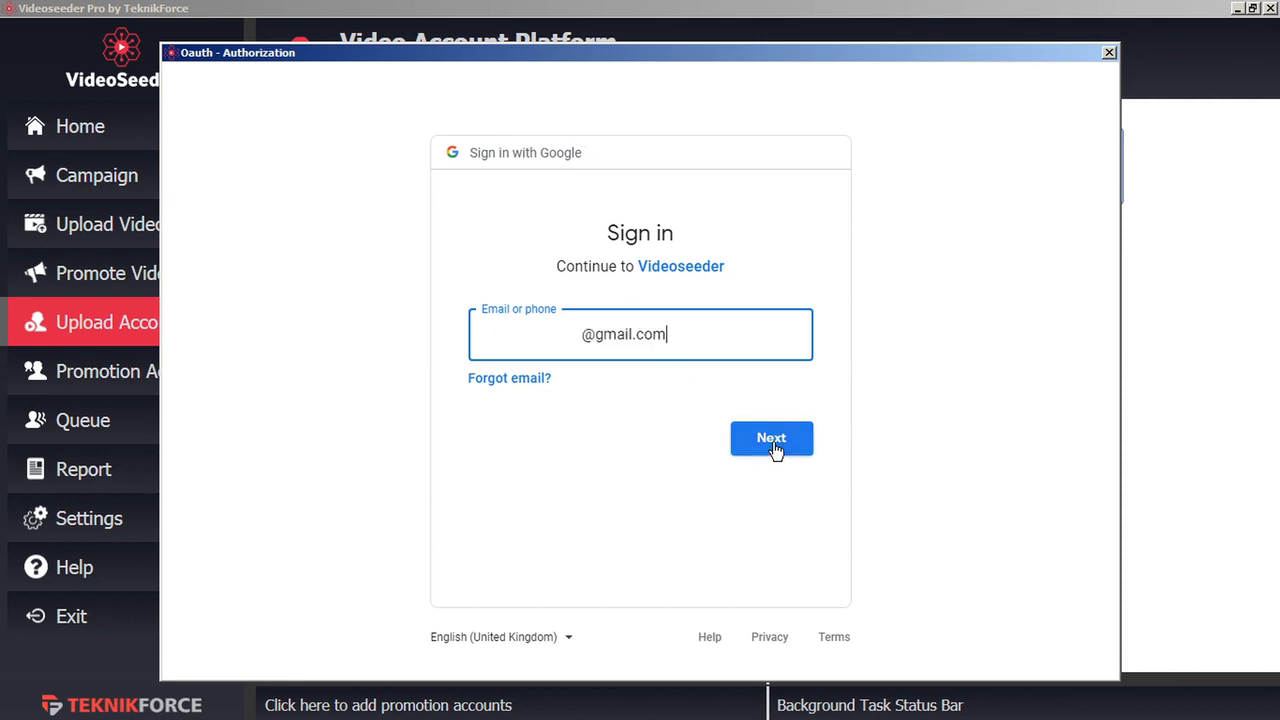
left_click(775, 448)
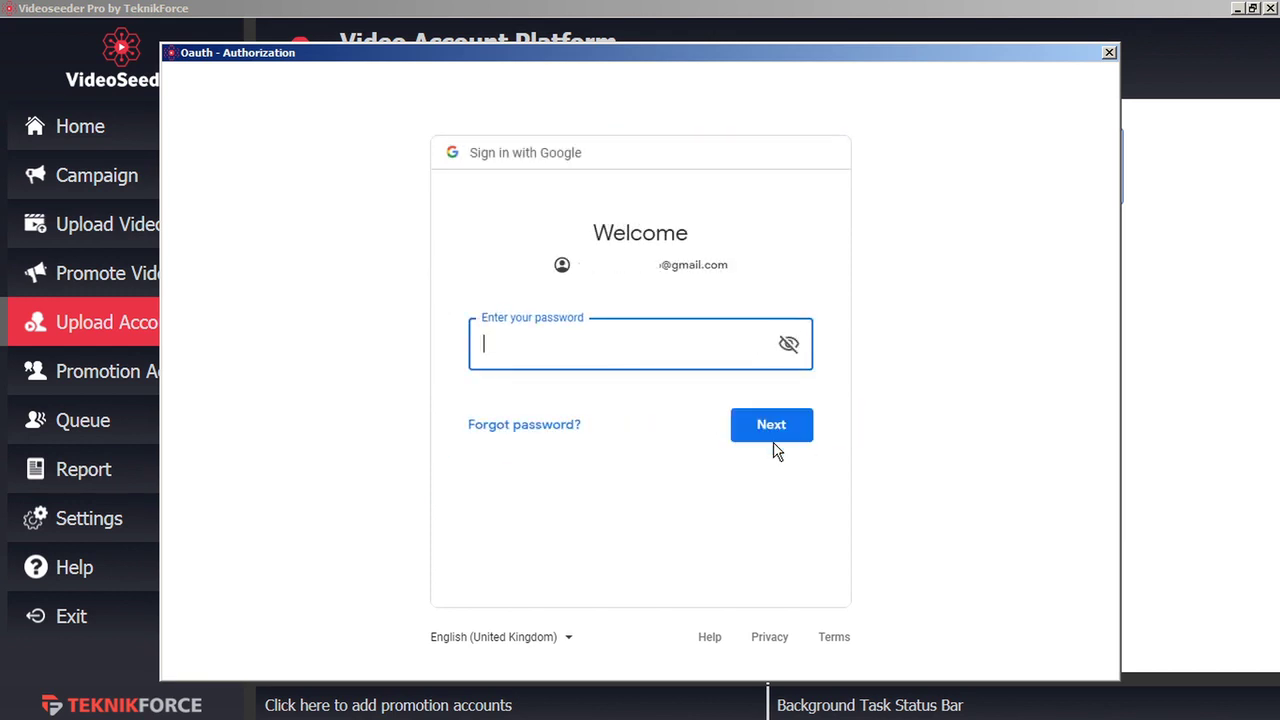
key("ctrl+v")
left_click(757, 424)
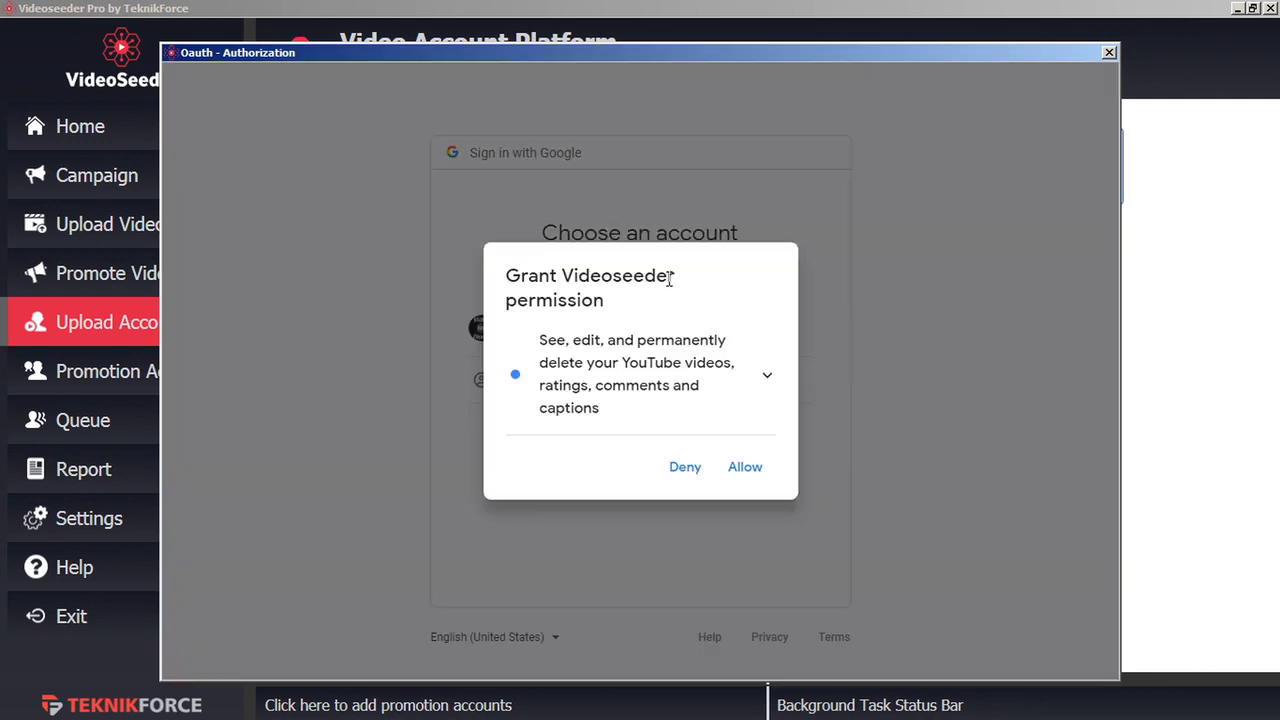
left_click(748, 468)
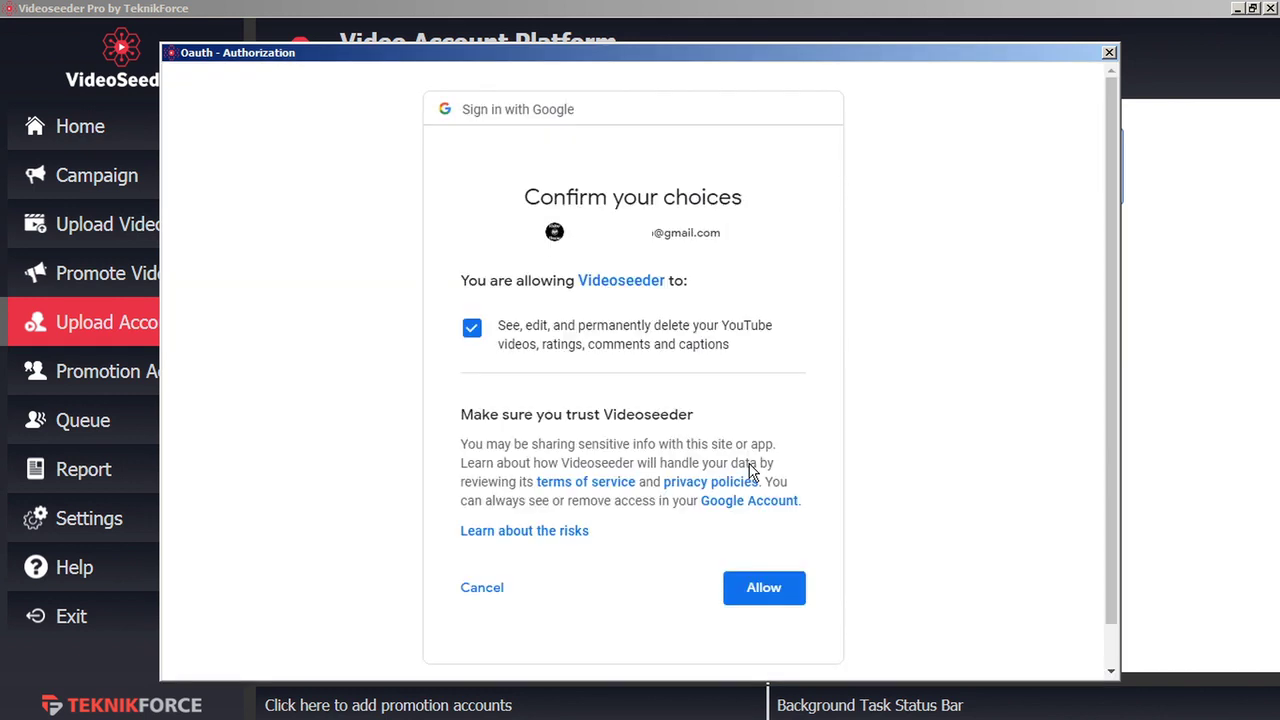
left_click(776, 590)
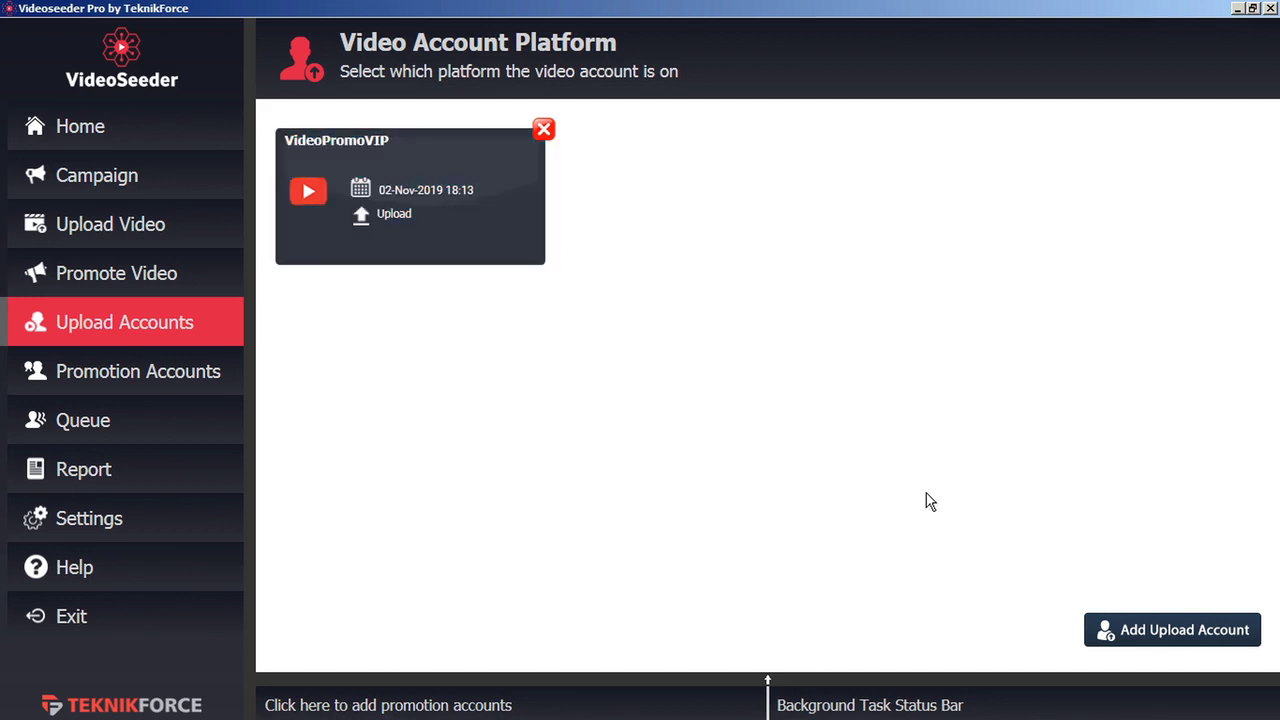
left_click(1137, 636)
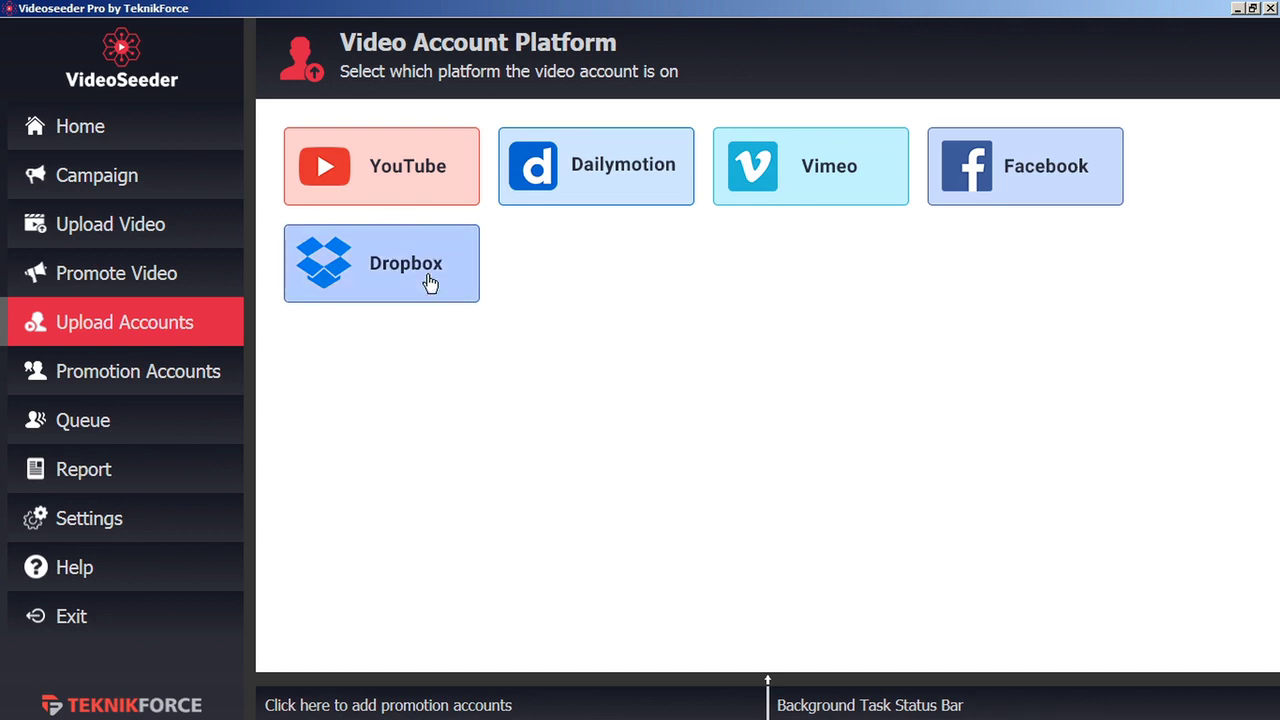
left_click(170, 378)
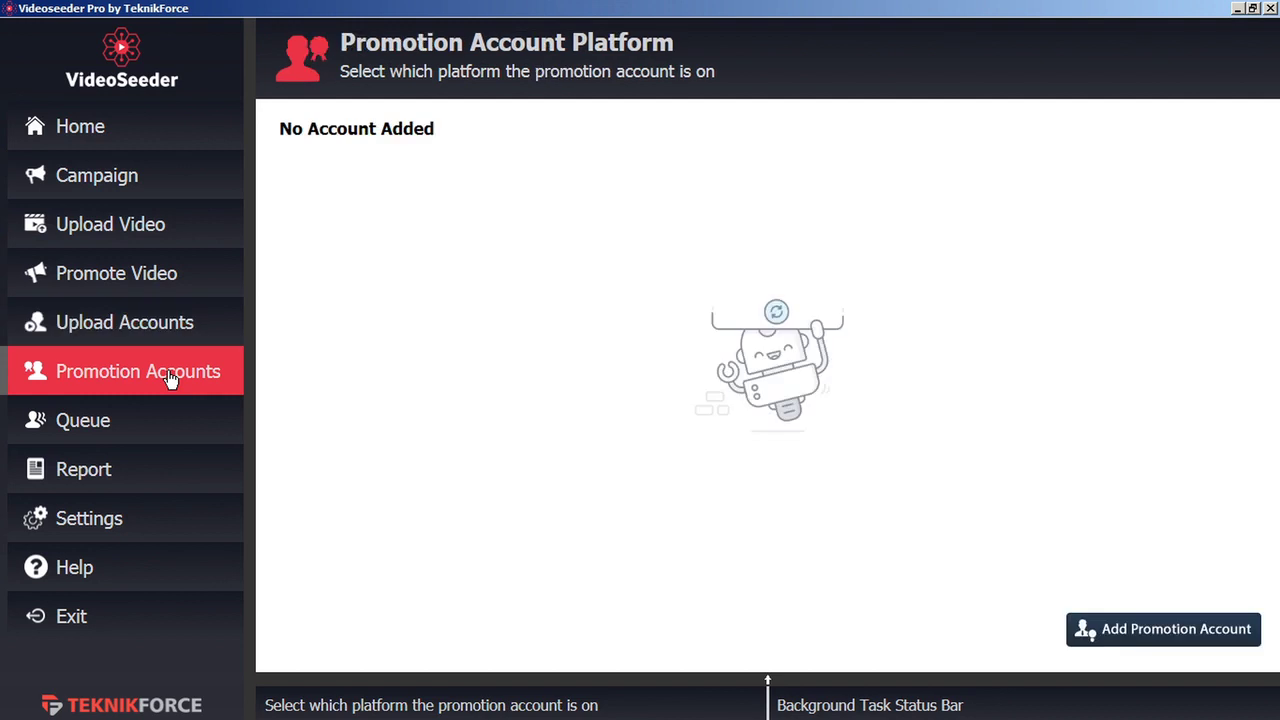
Add a Facebook promotion account and log in with the Facebook e-mail and password
left_click(1131, 628)
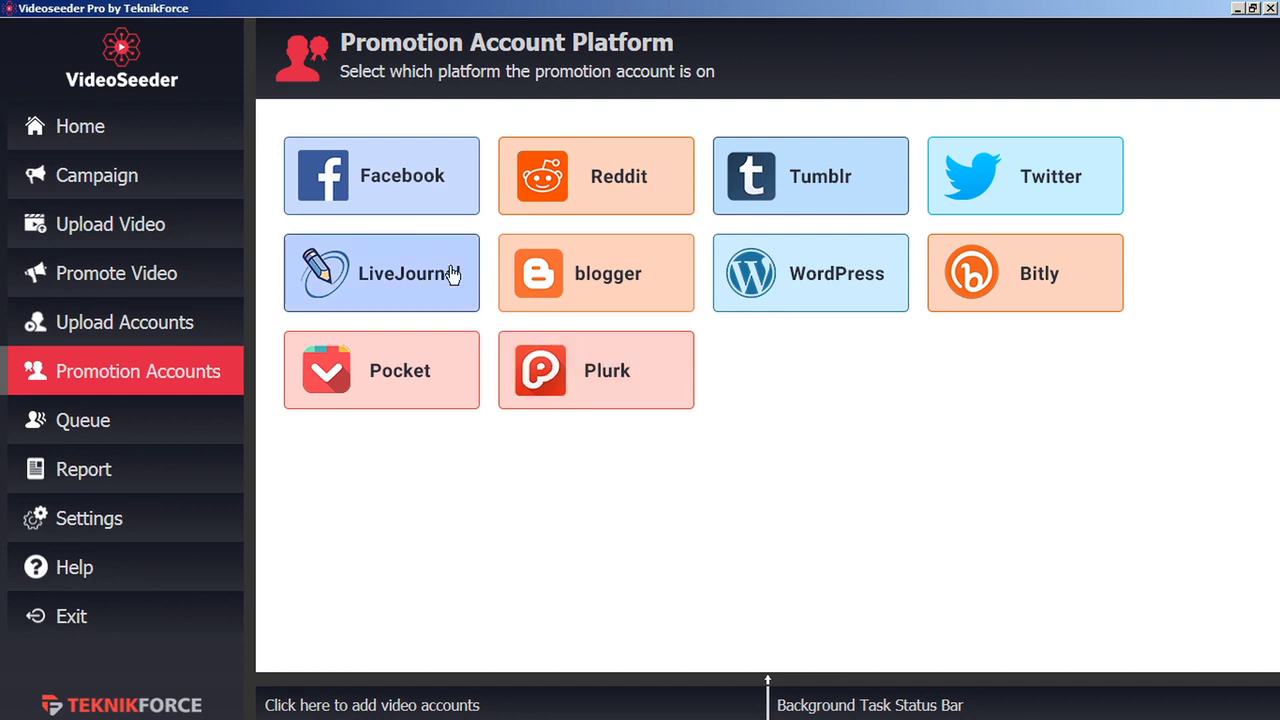
left_click(407, 181)
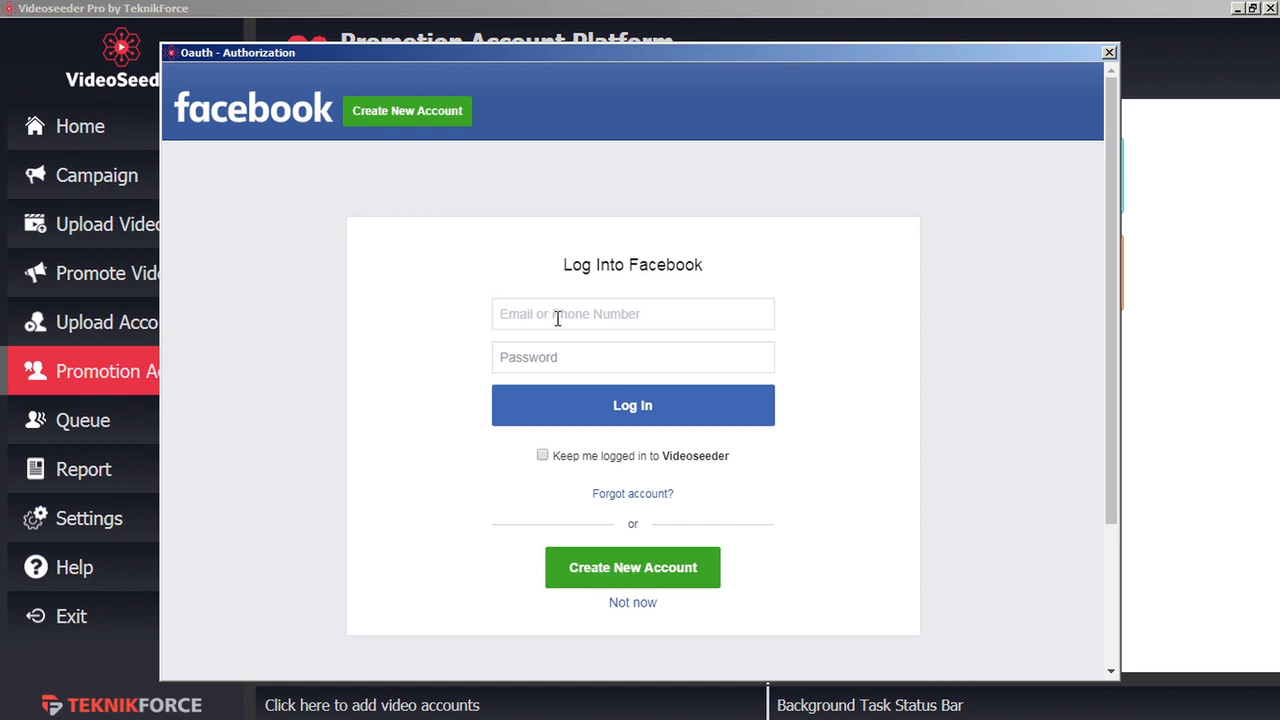
key("ctrl+v")
left_click(530, 362)
type("•••")
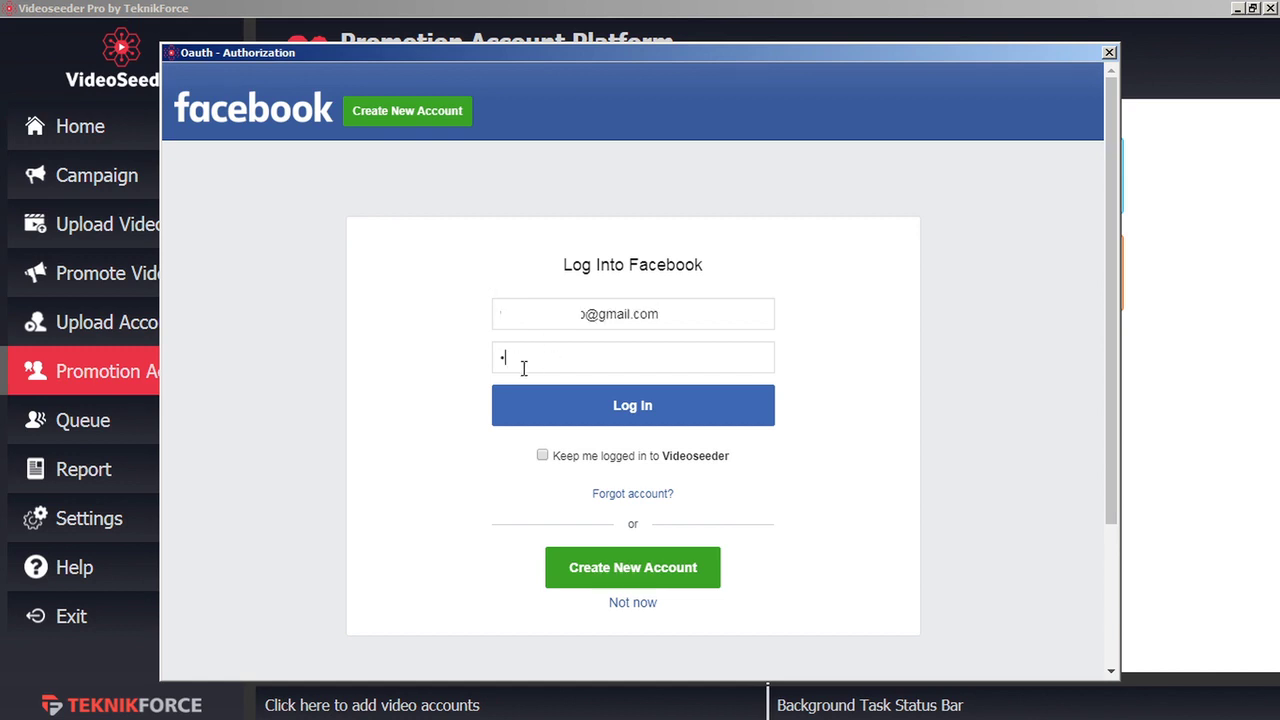
type("•••••••")
left_click(612, 414)
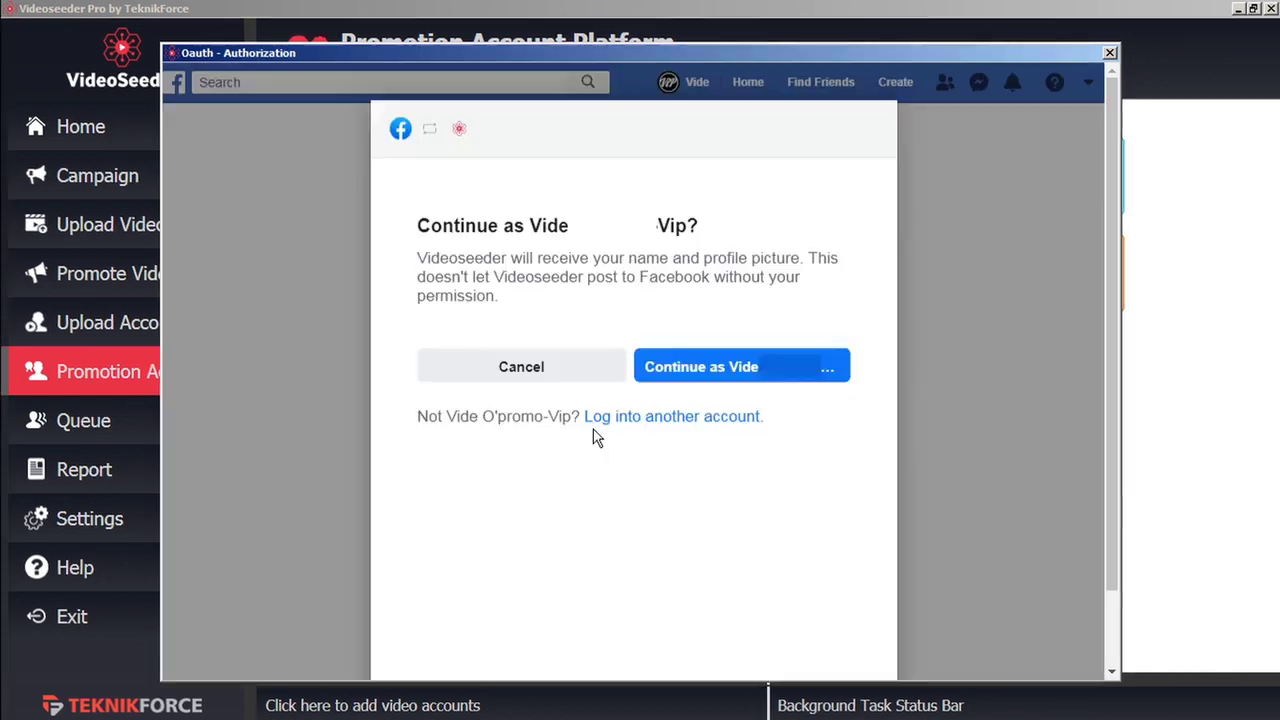
Continue with the profile, keep the Test page selected, and accept page permissions
left_click(730, 368)
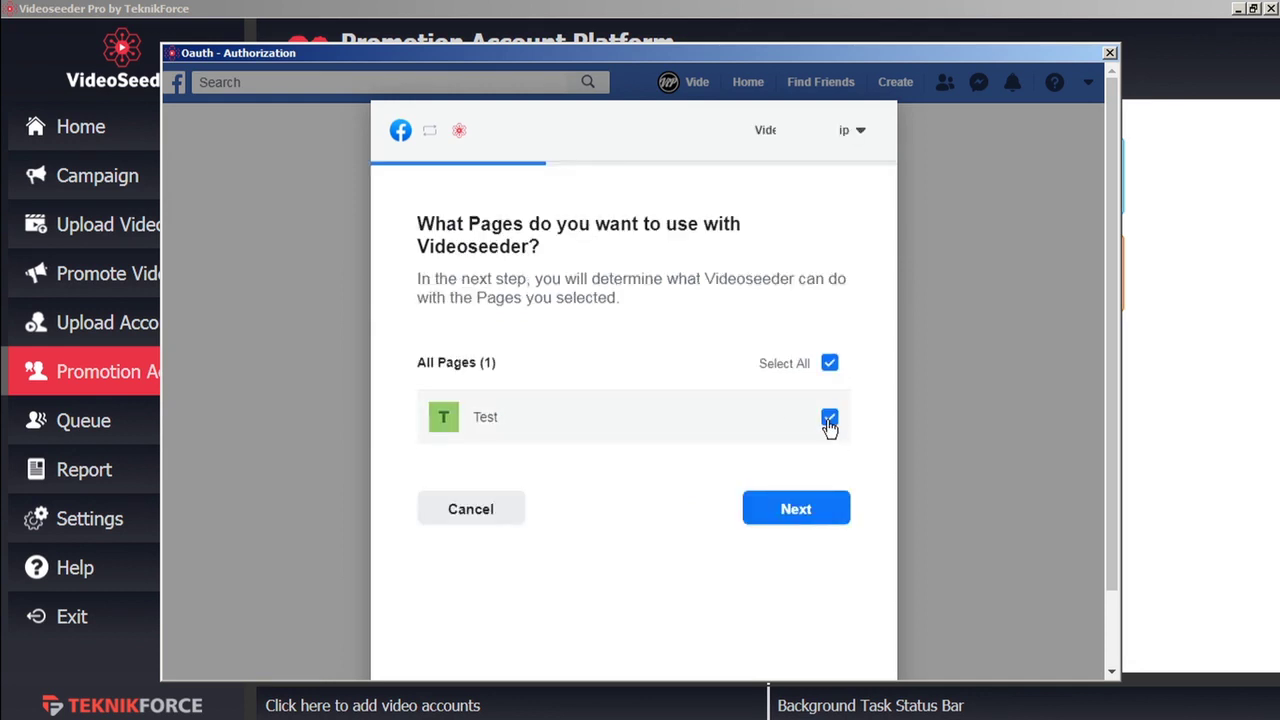
left_click(794, 514)
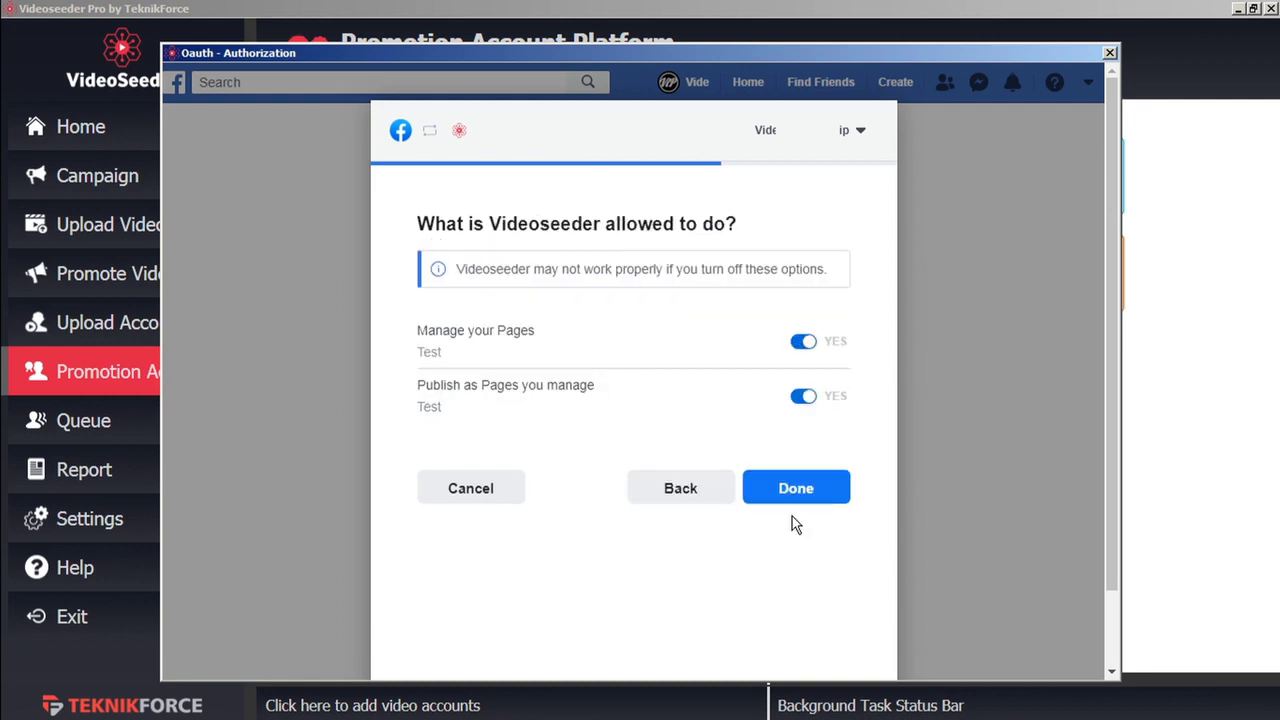
left_click(809, 497)
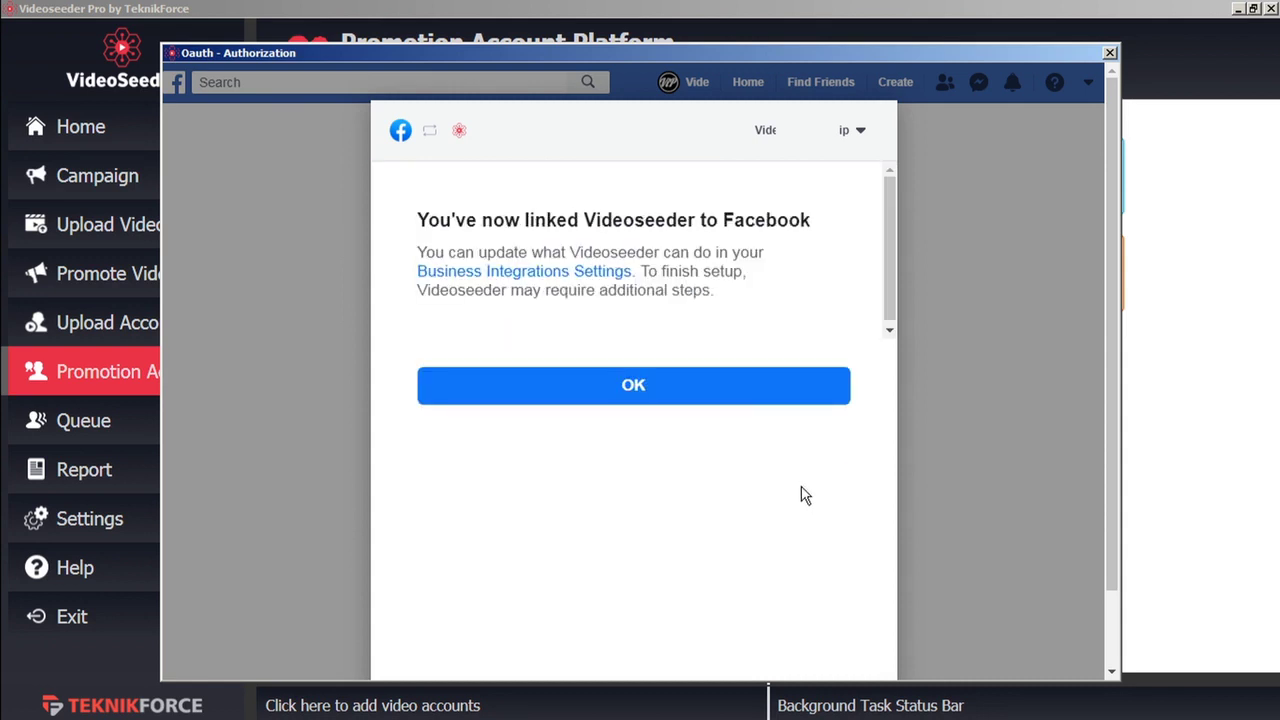
left_click(739, 396)
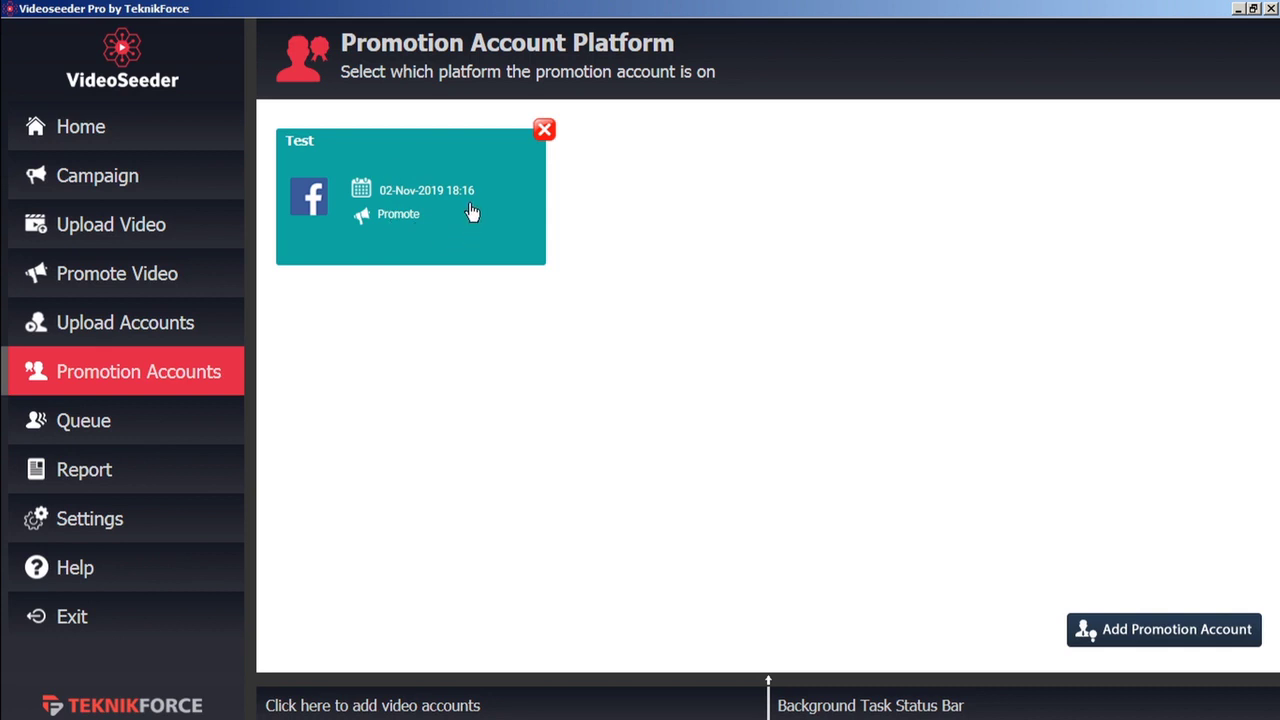
Check the Upload Accounts list, then return to Promotion Accounts showing the Test page
left_click(195, 325)
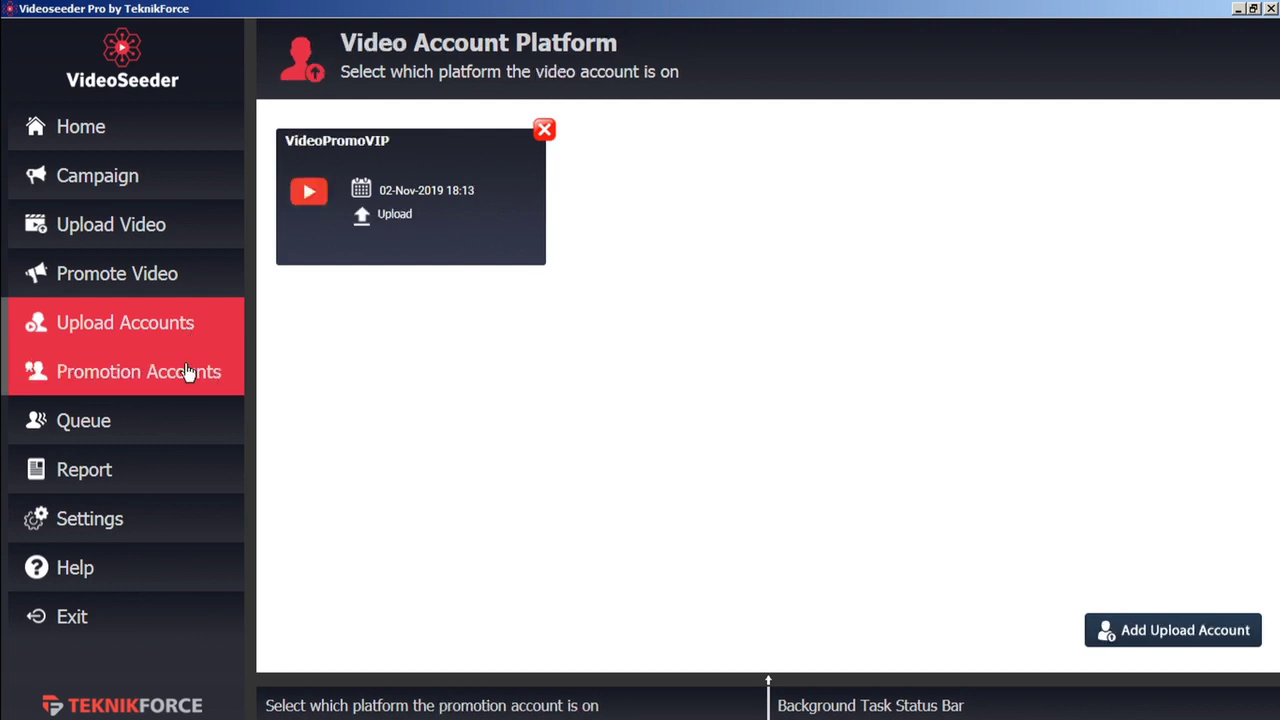
left_click(188, 373)
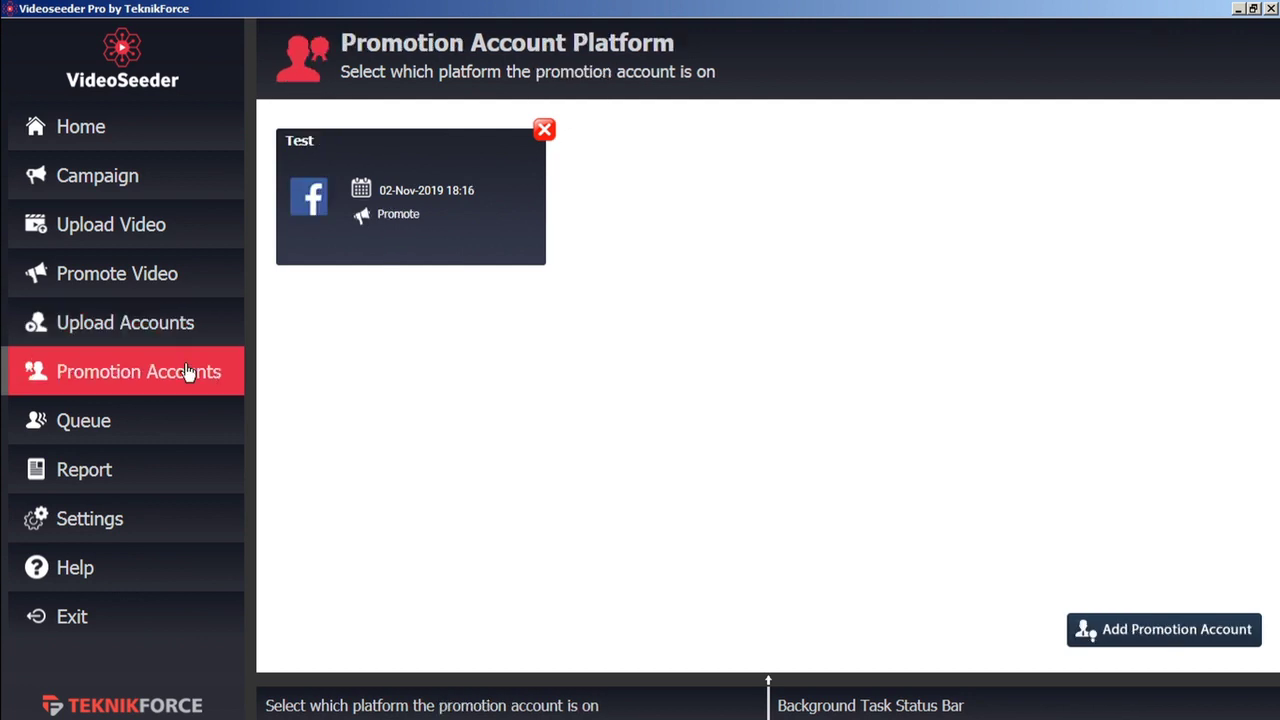
Create and save a new campaign named 'demo'
left_click(150, 188)
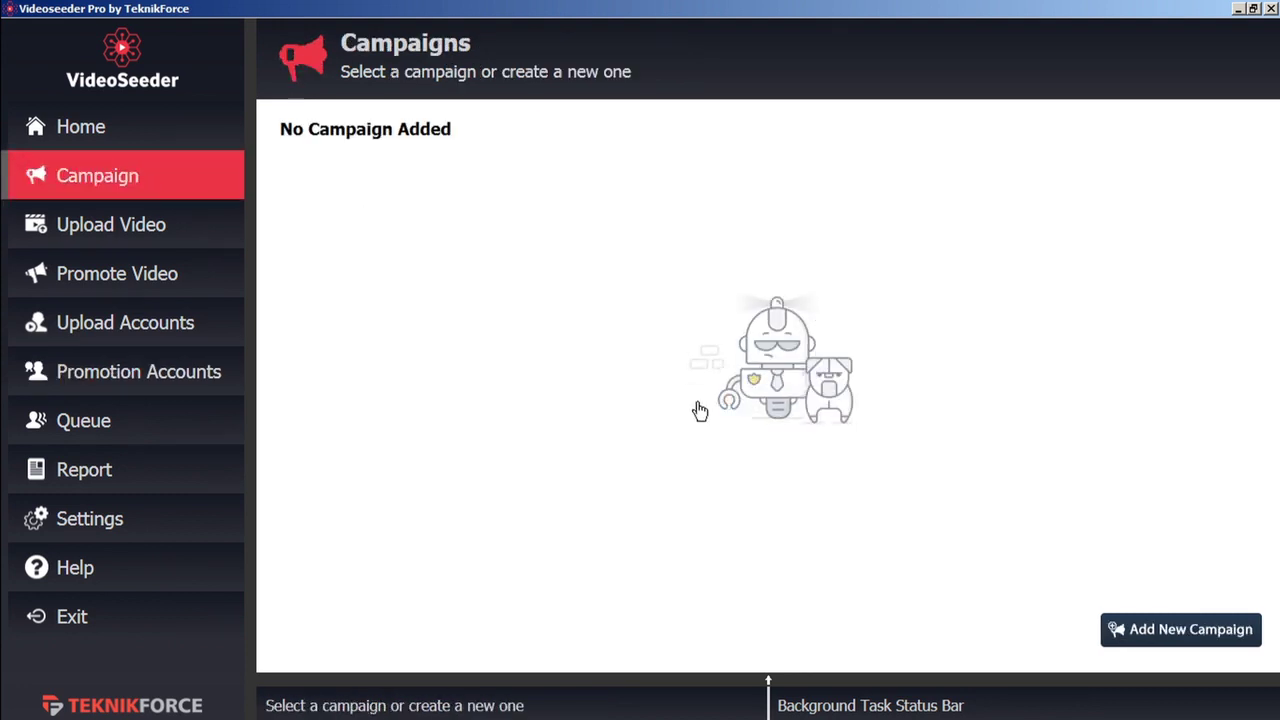
left_click(1162, 643)
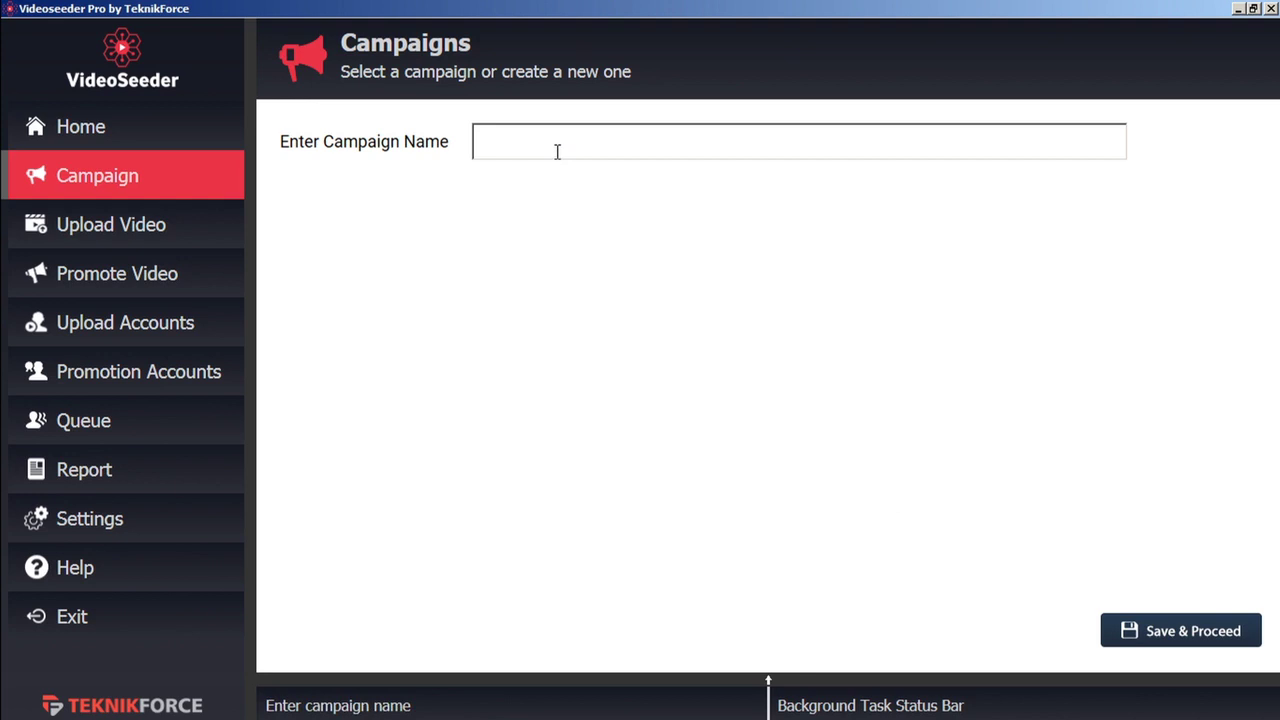
type("demo")
left_click(1170, 634)
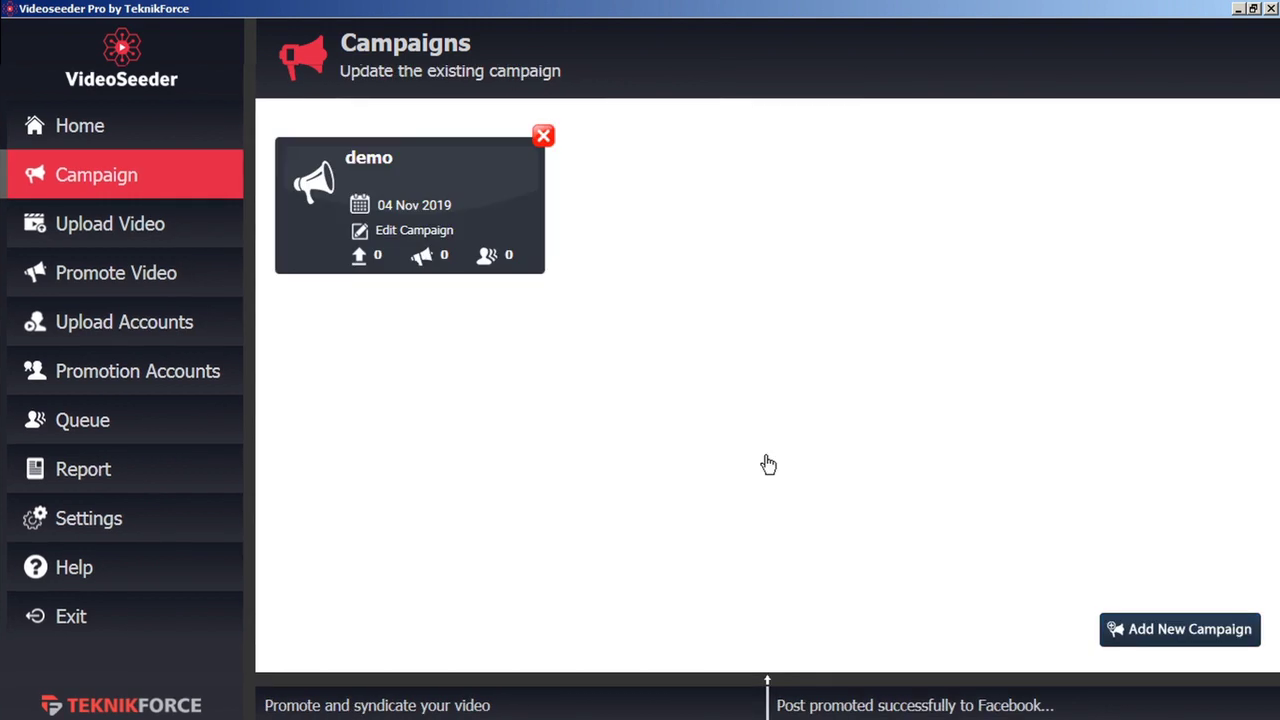
Rename the 'demo' campaign to 'demo b', save, and confirm the update
left_click(410, 233)
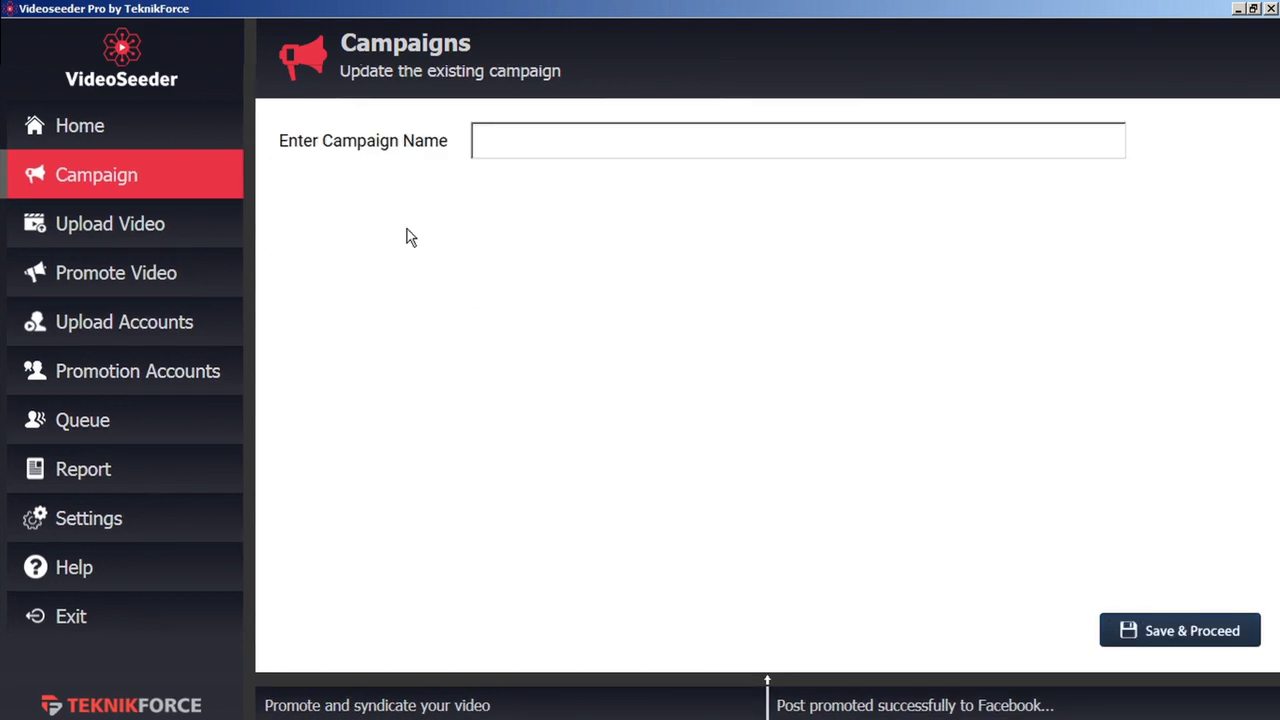
left_click(523, 148)
type("demo b")
left_click(1193, 632)
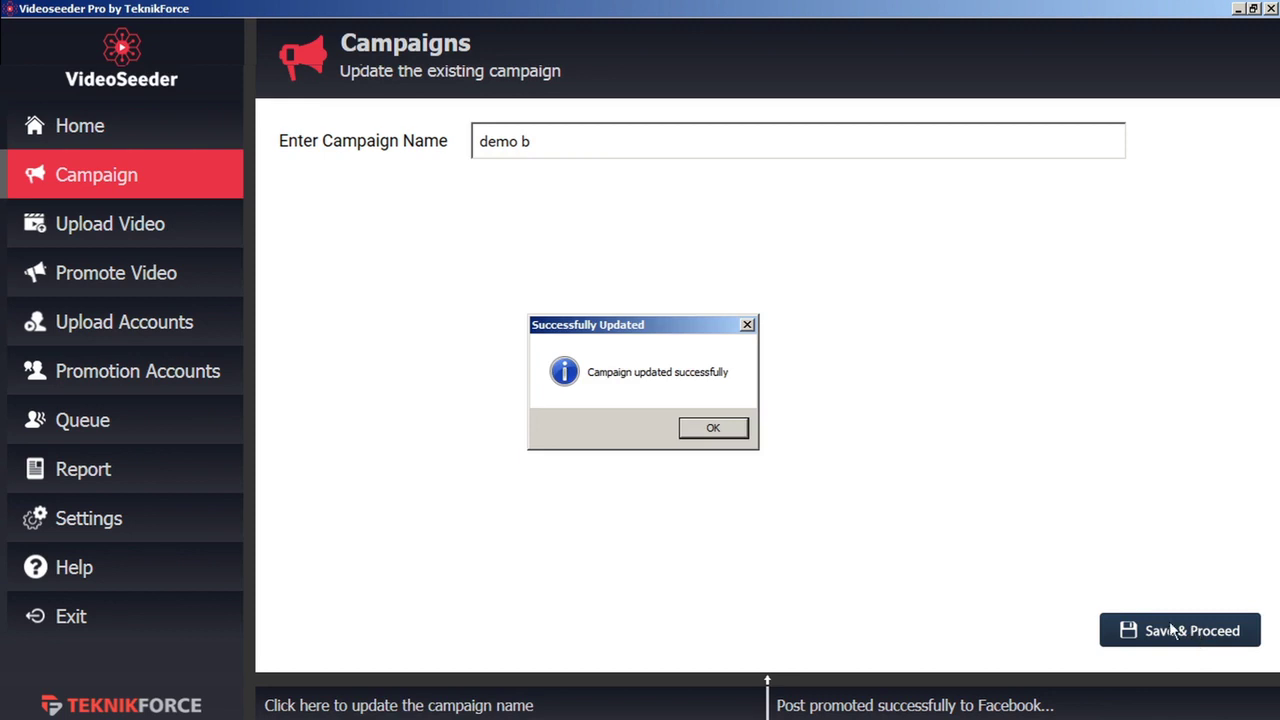
left_click(708, 436)
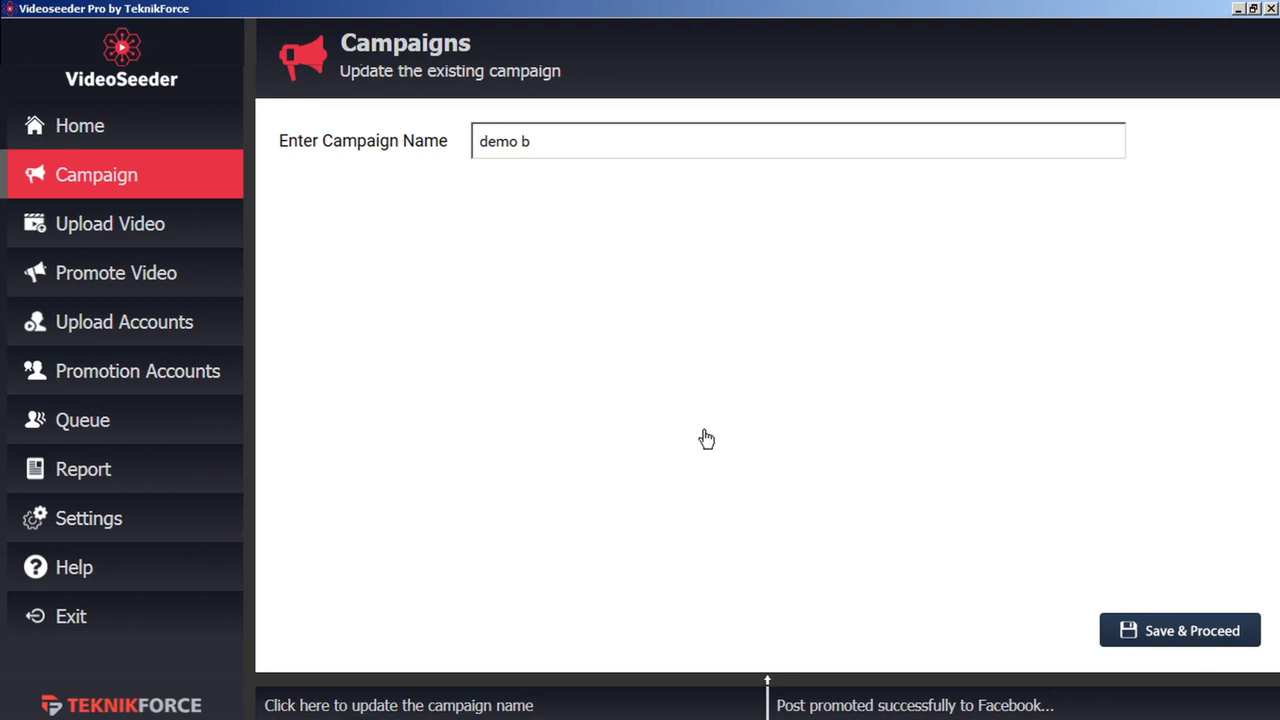
key("Return")
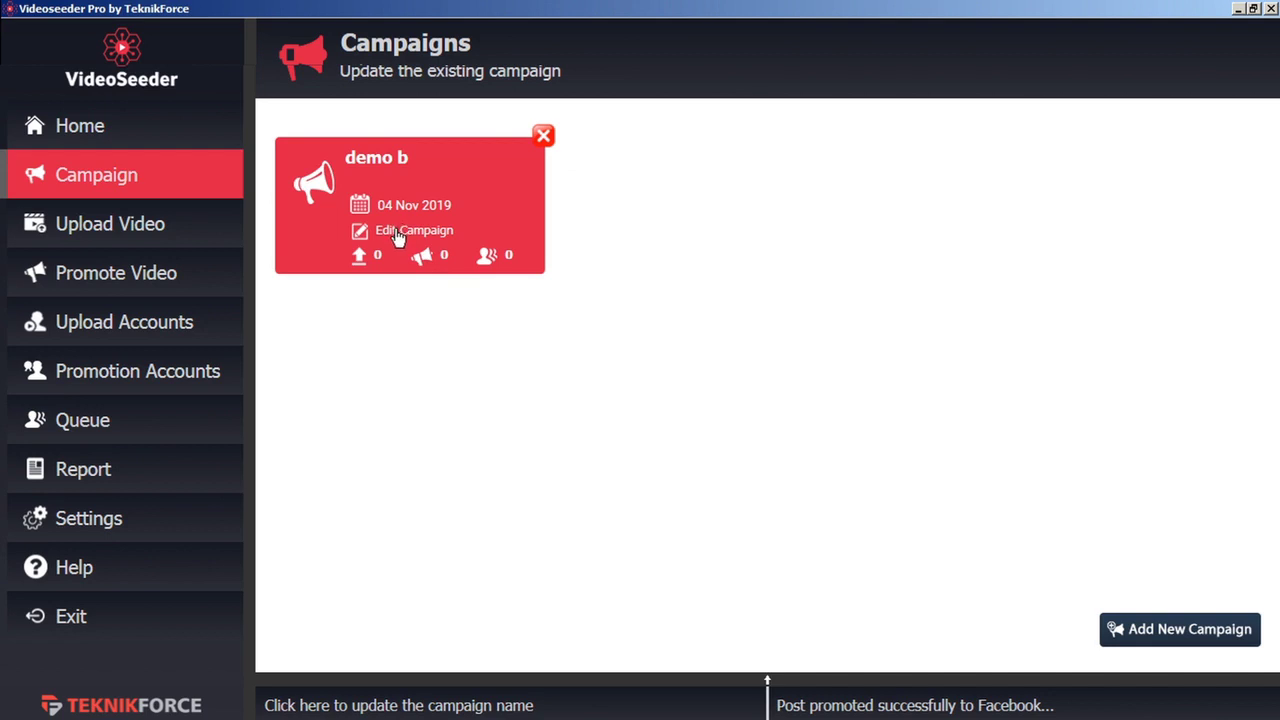
Add the VideoPromoVIP YouTube upload account to the demo b campaign
left_click(398, 232)
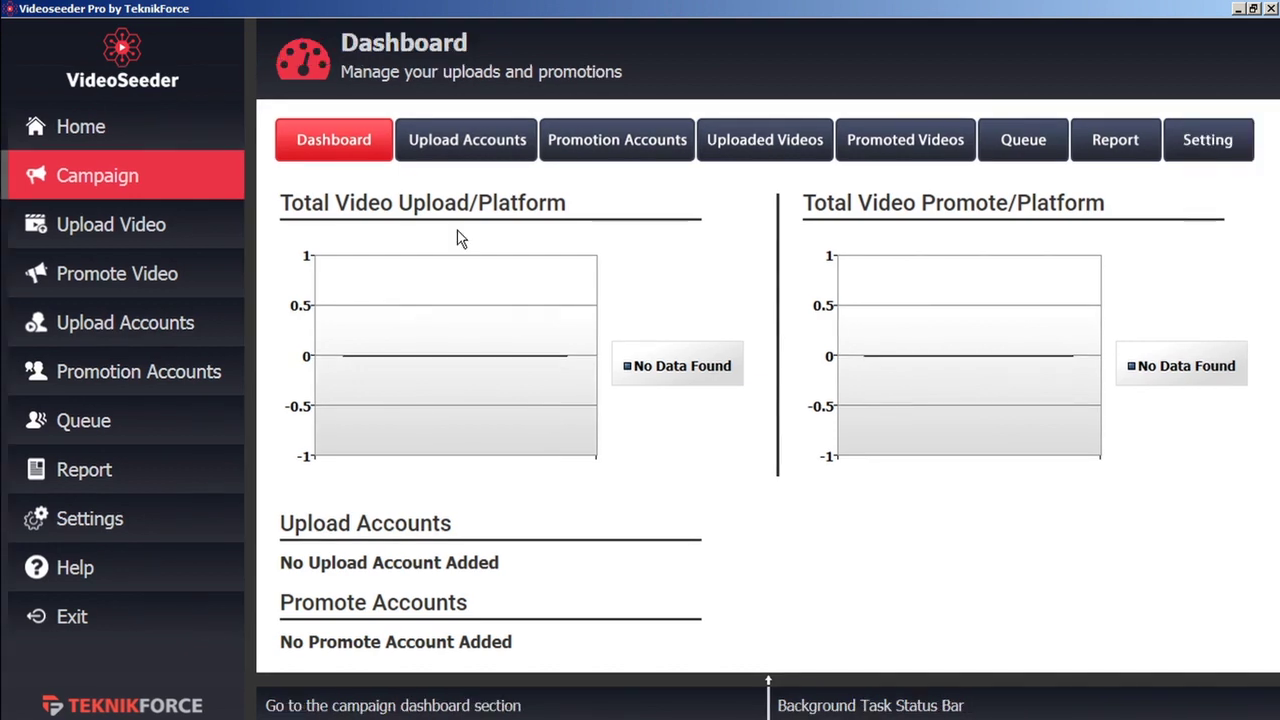
left_click(483, 142)
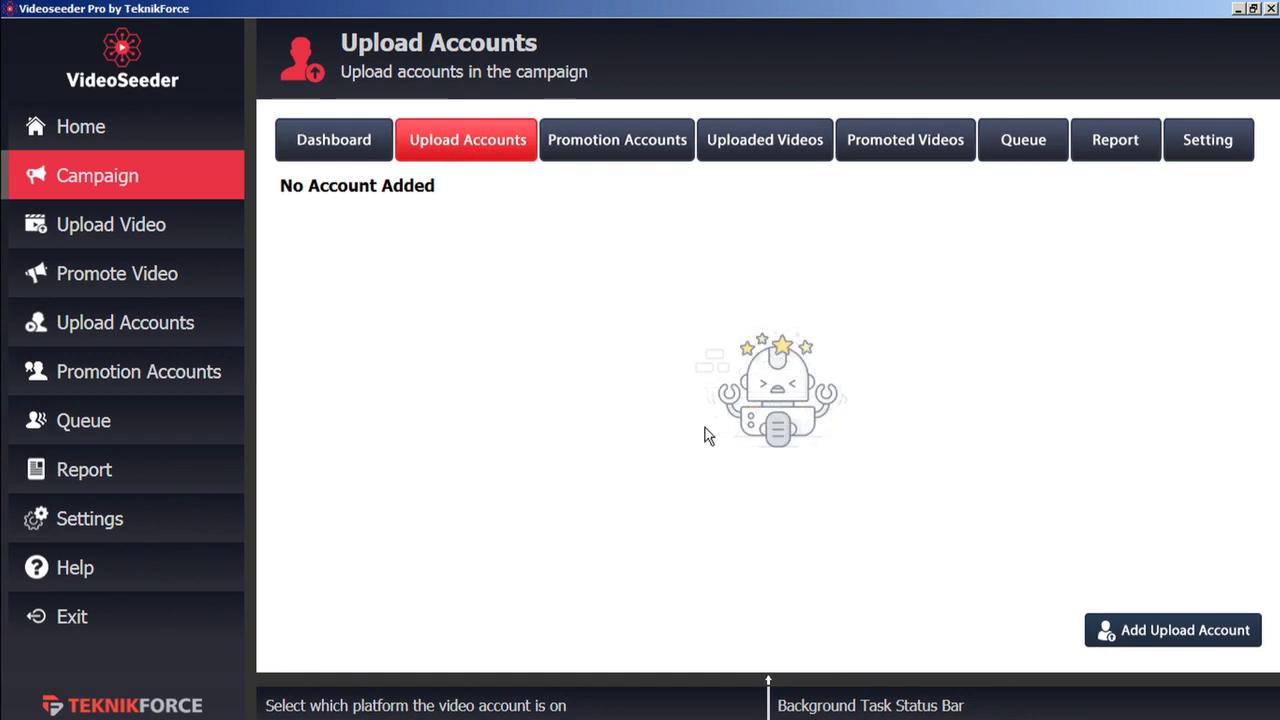
left_click(1130, 640)
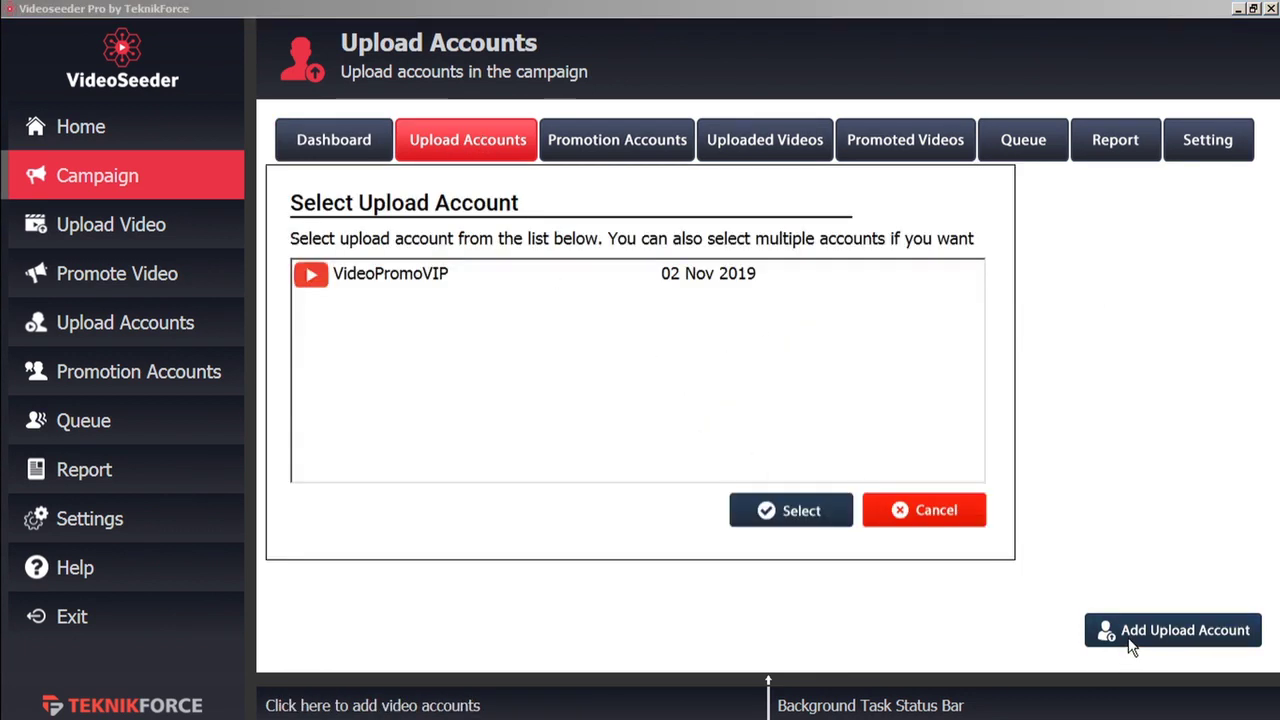
left_click(421, 280)
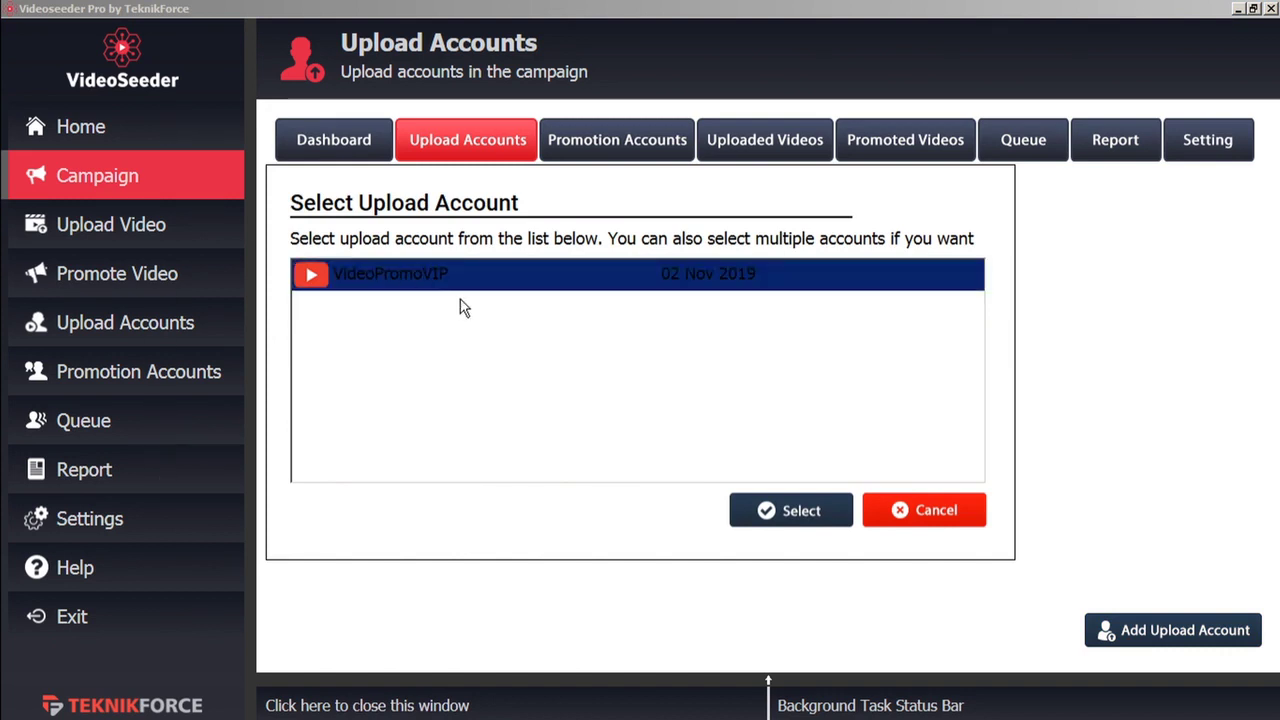
left_click(805, 521)
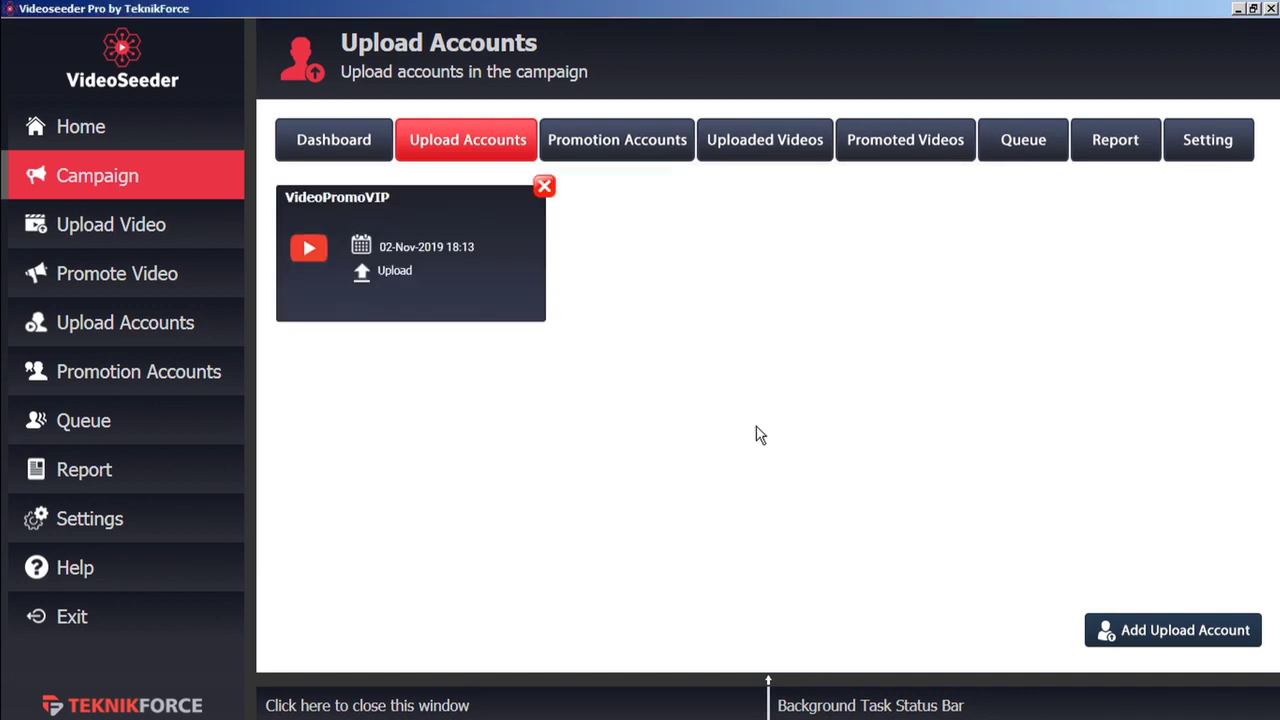
Add the Test Facebook promotion account to the campaign
left_click(637, 152)
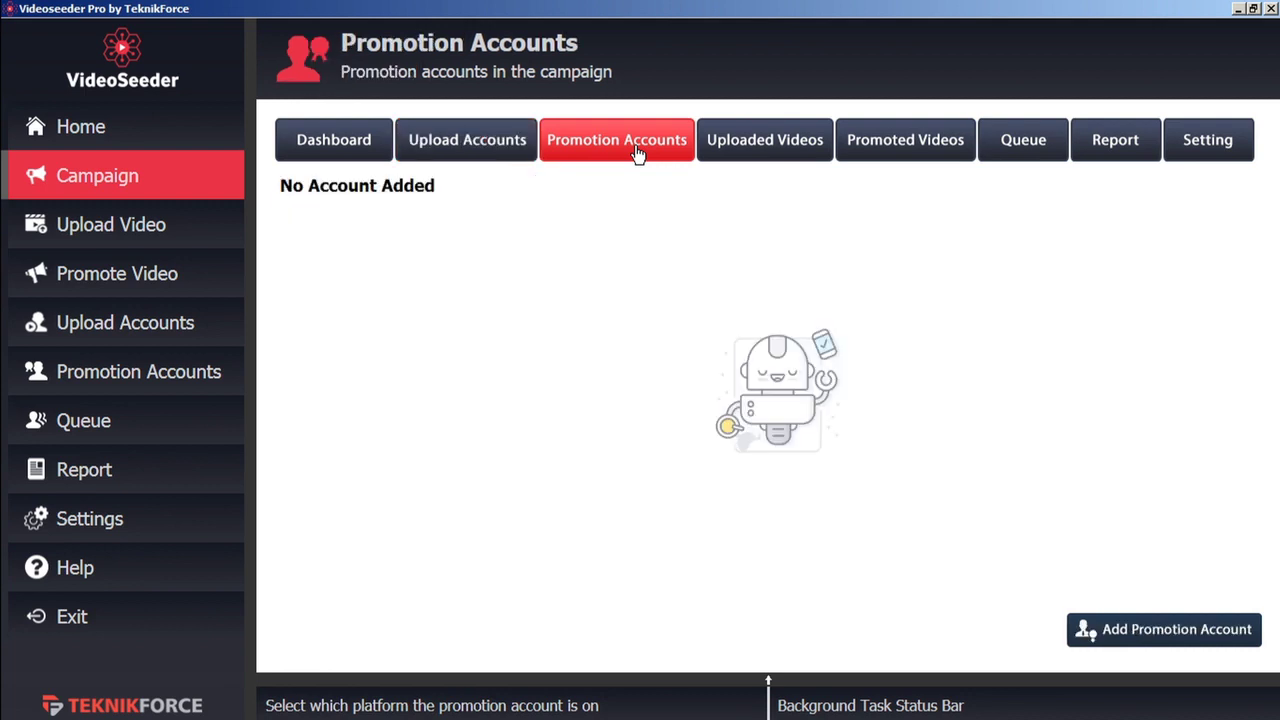
left_click(1137, 637)
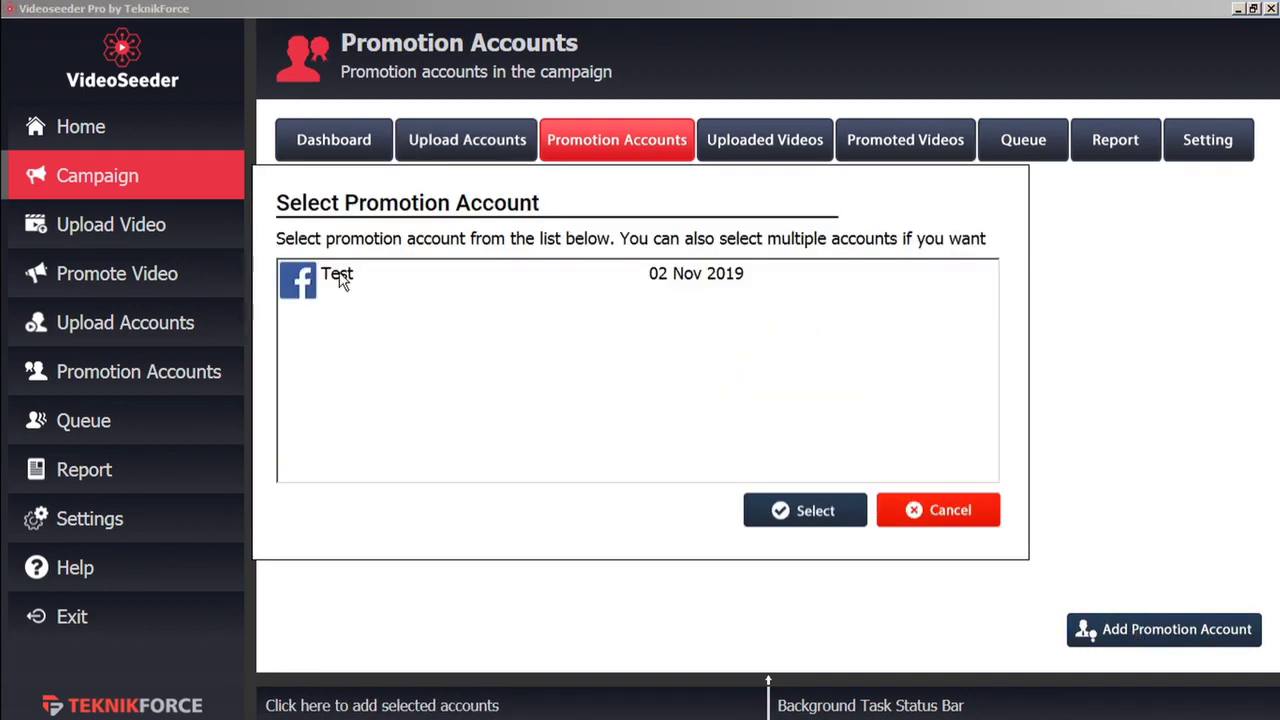
left_click(339, 278)
left_click(800, 515)
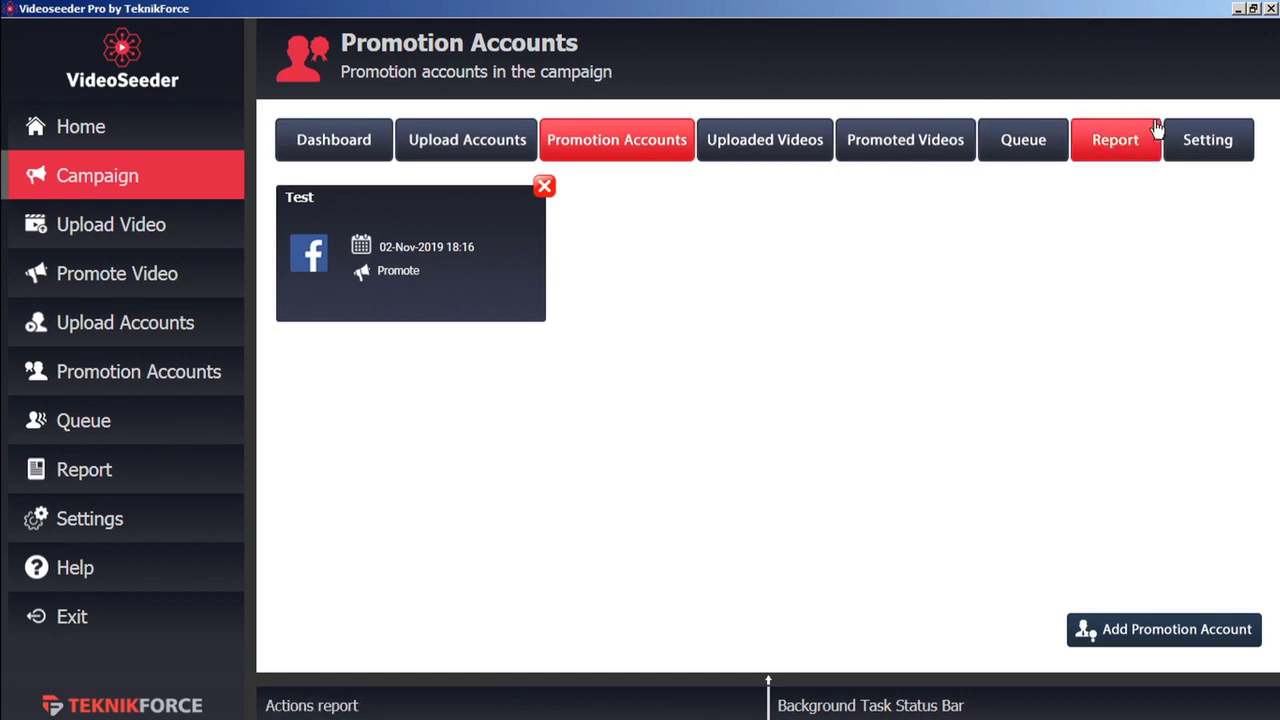
In campaign settings, review the gap dropdowns and set the upload/post window to 12:00 PM–13:00 PM
left_click(1202, 152)
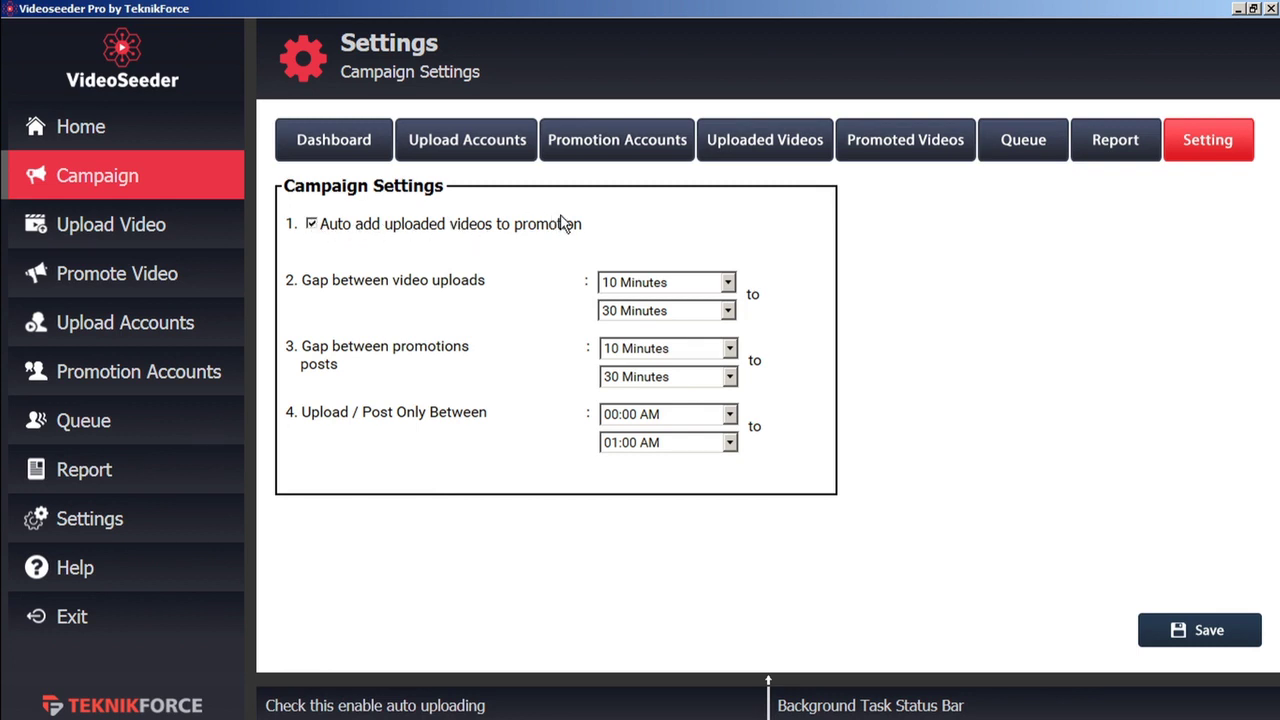
left_click(729, 316)
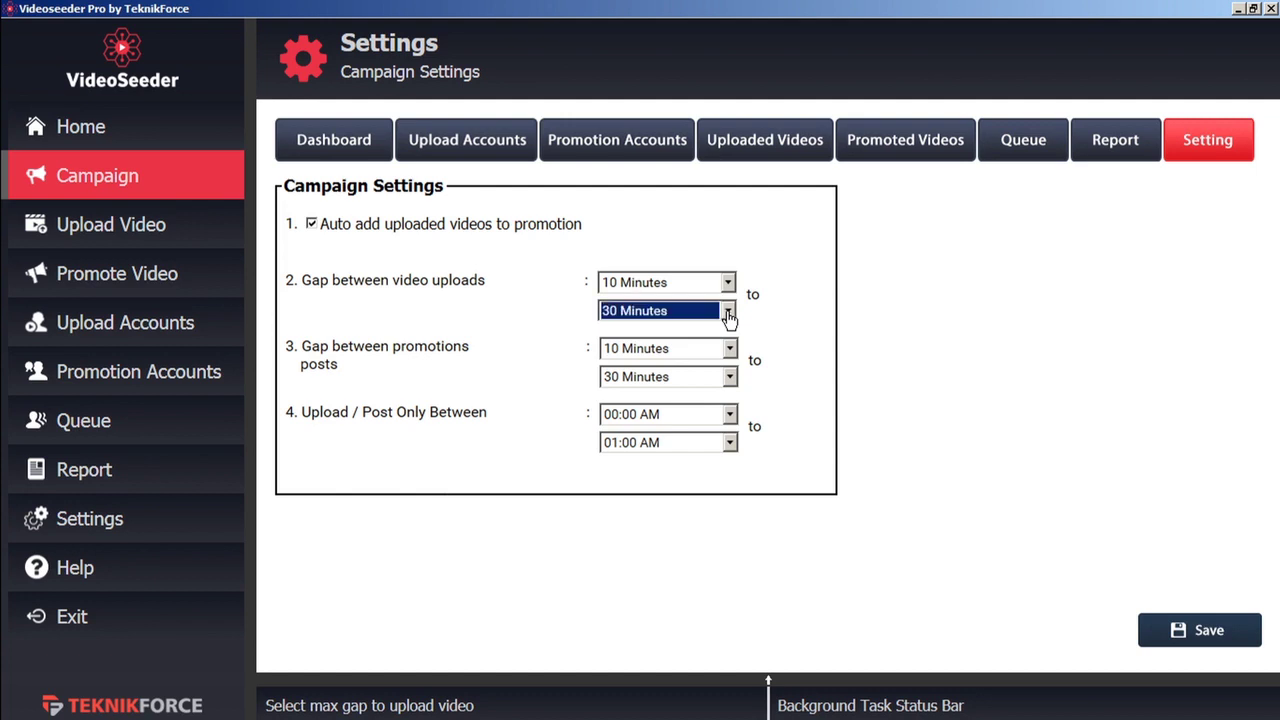
left_click(731, 352)
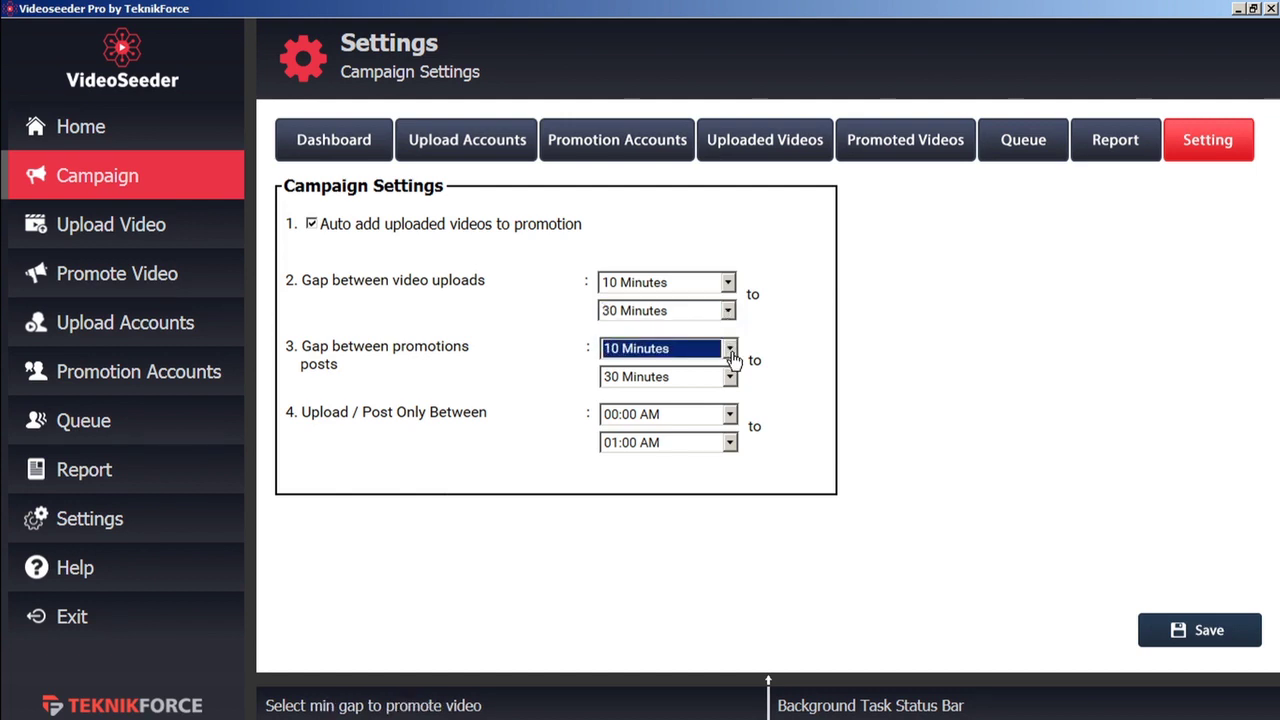
left_click(731, 352)
left_click(731, 352)
left_click(731, 414)
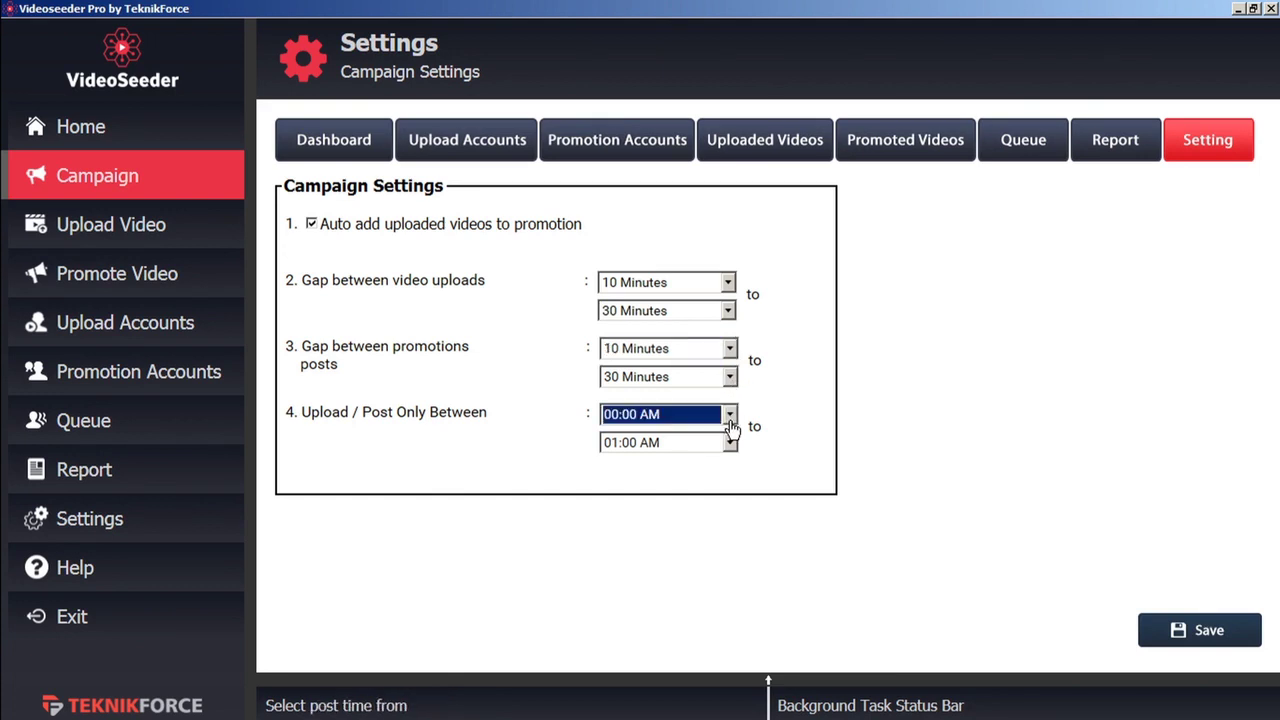
left_click(740, 423)
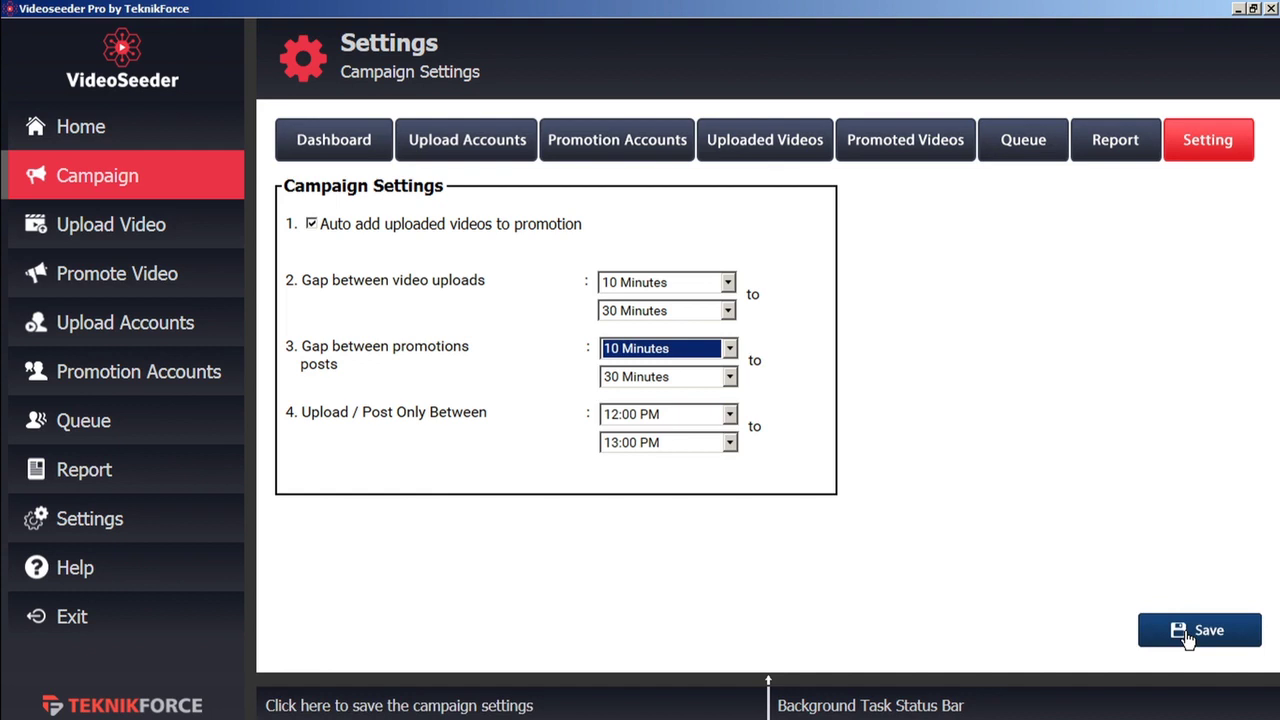
left_click(777, 147)
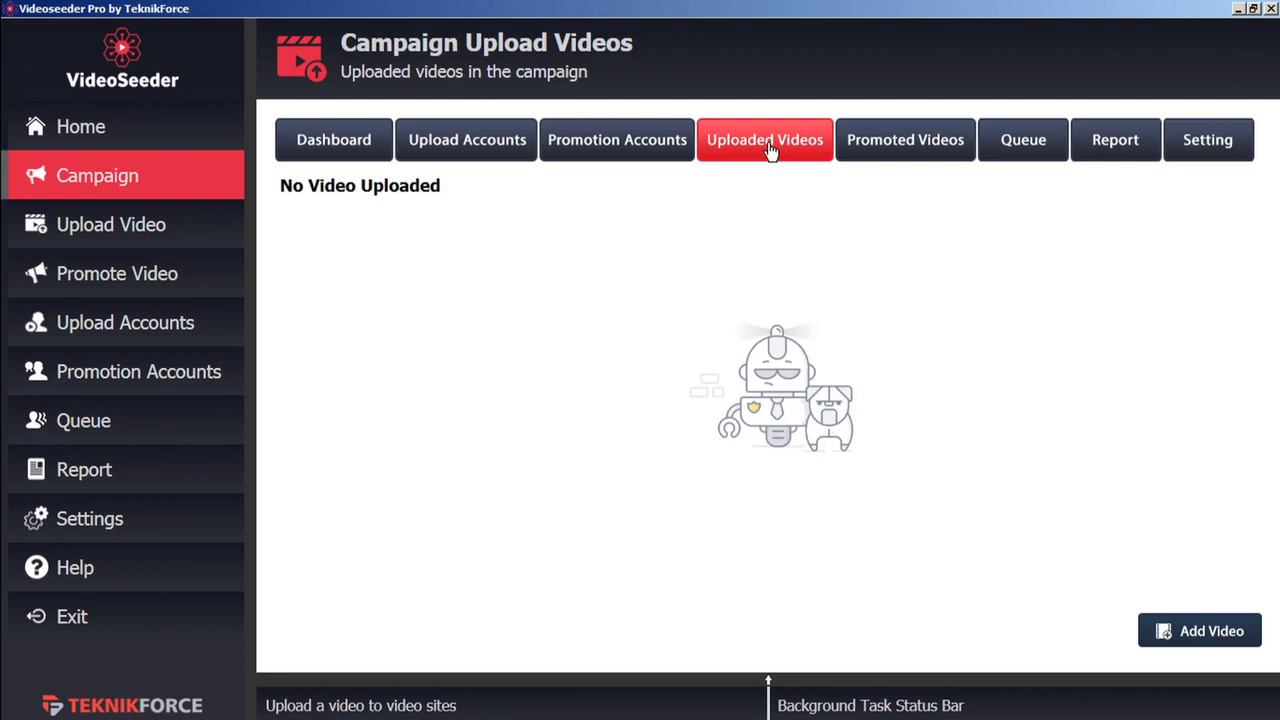
Select TF welcome video b.mp4 as a new upload and continue to its Meta data page
left_click(1187, 637)
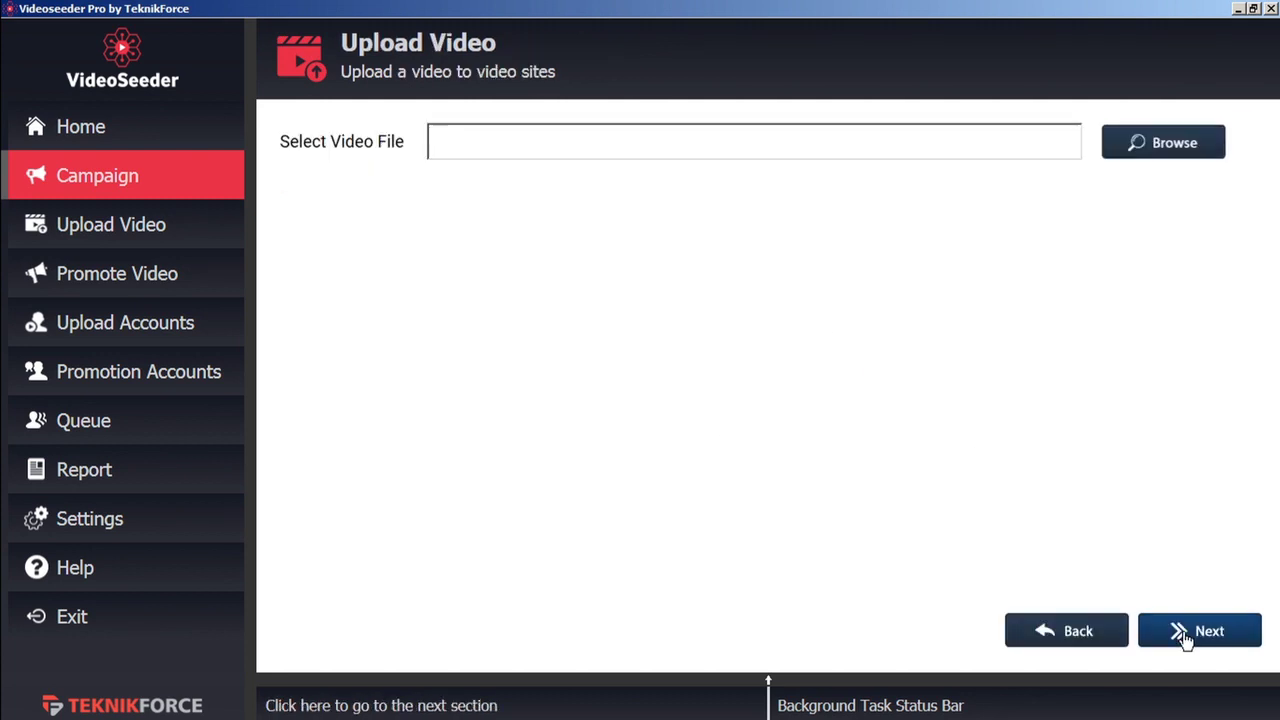
left_click(1168, 145)
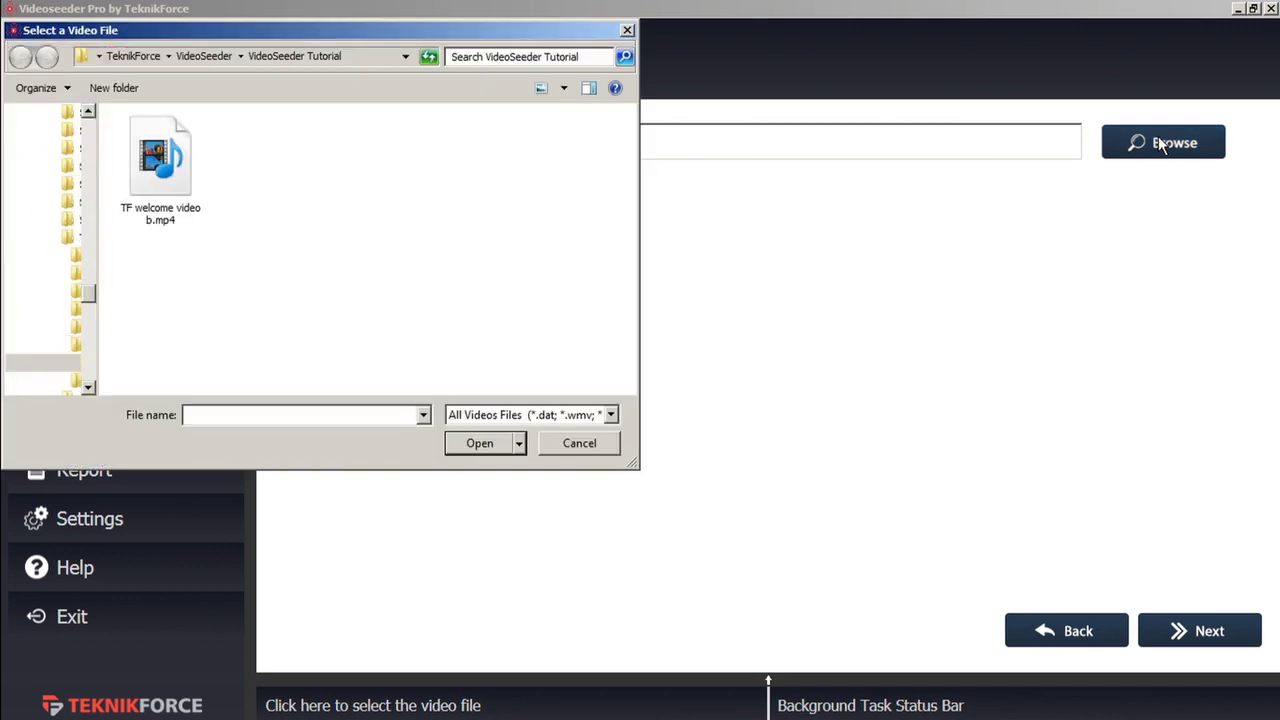
left_click(172, 182)
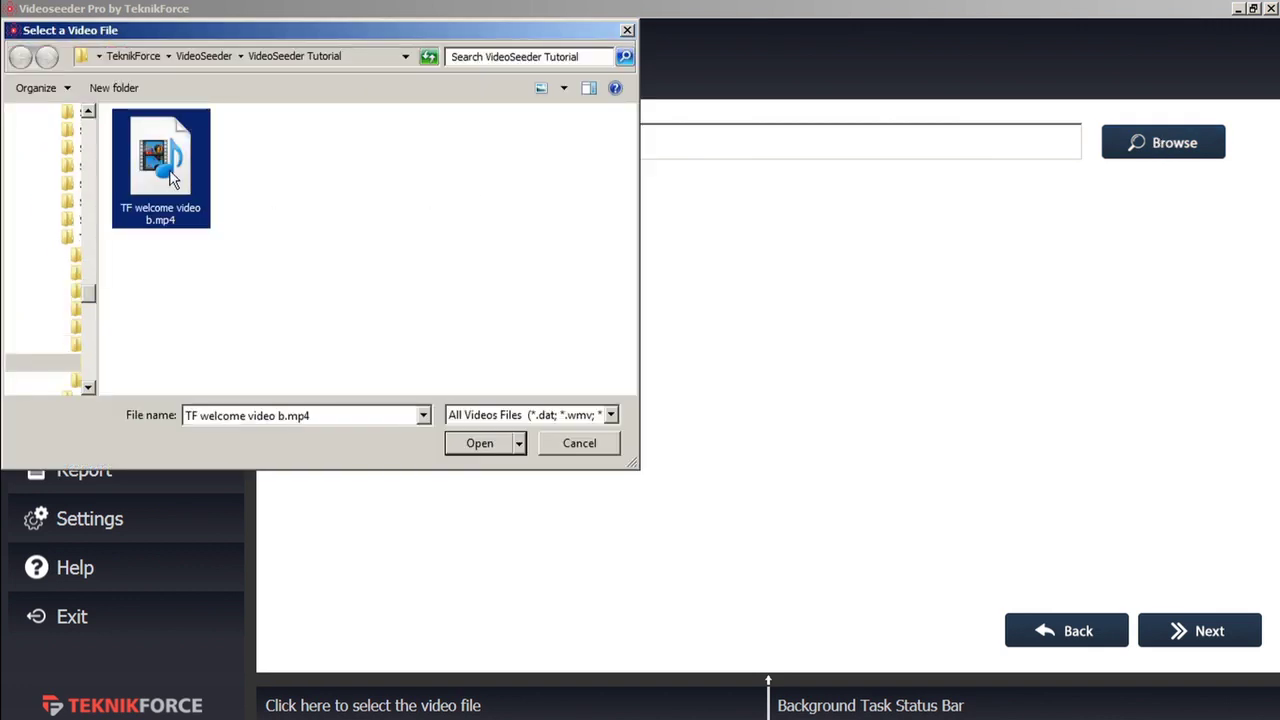
left_click(482, 444)
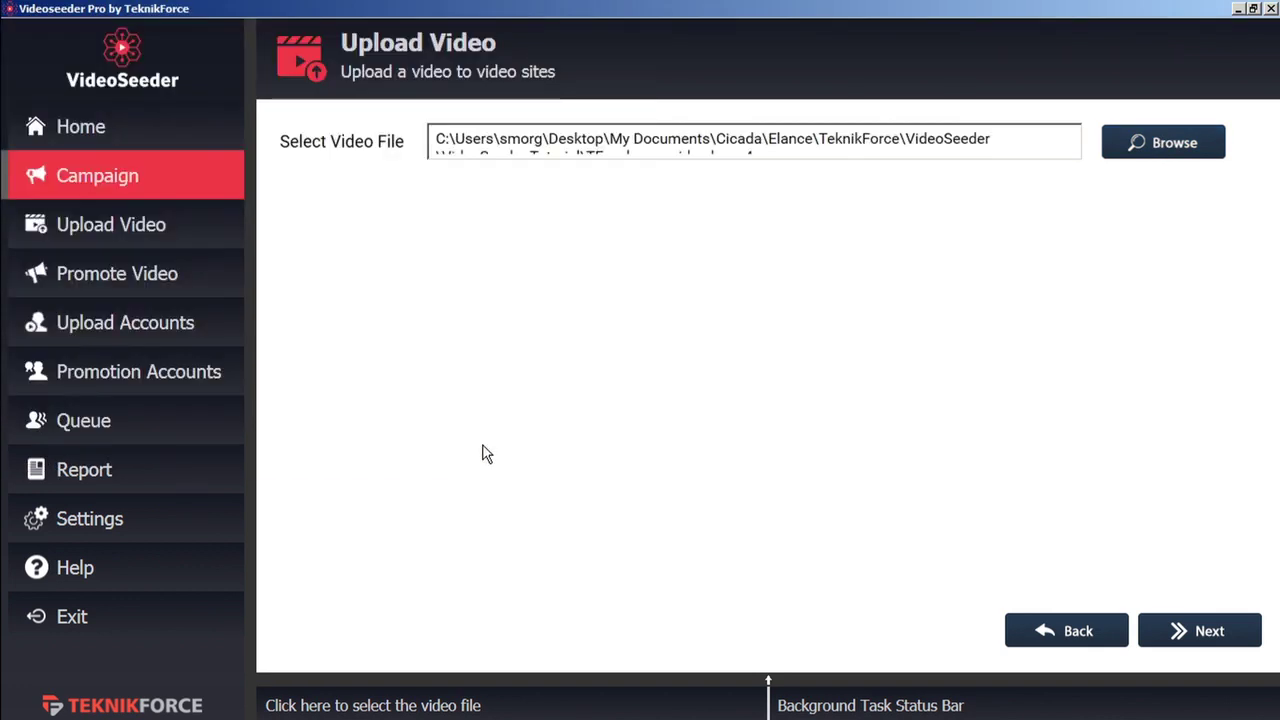
left_click(1222, 636)
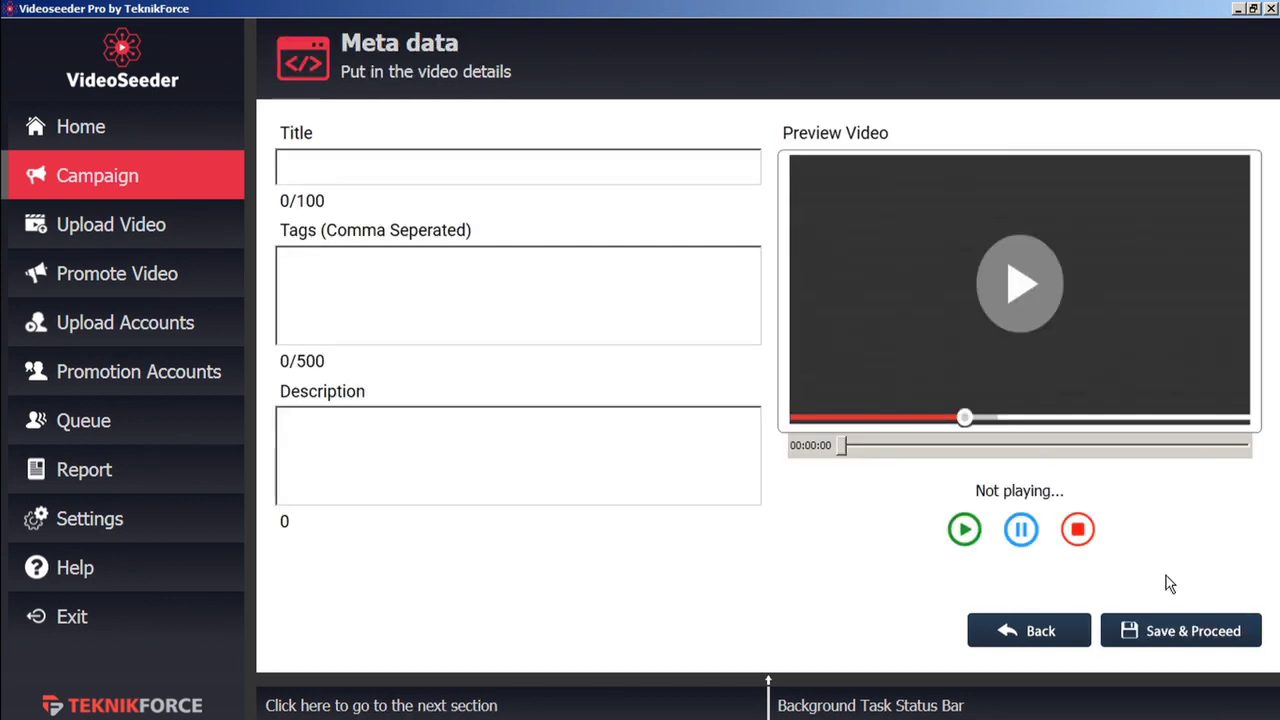
Enter title 'Test 2', tag 'marketing' and description 'description', then save to queue the upload
left_click(432, 168)
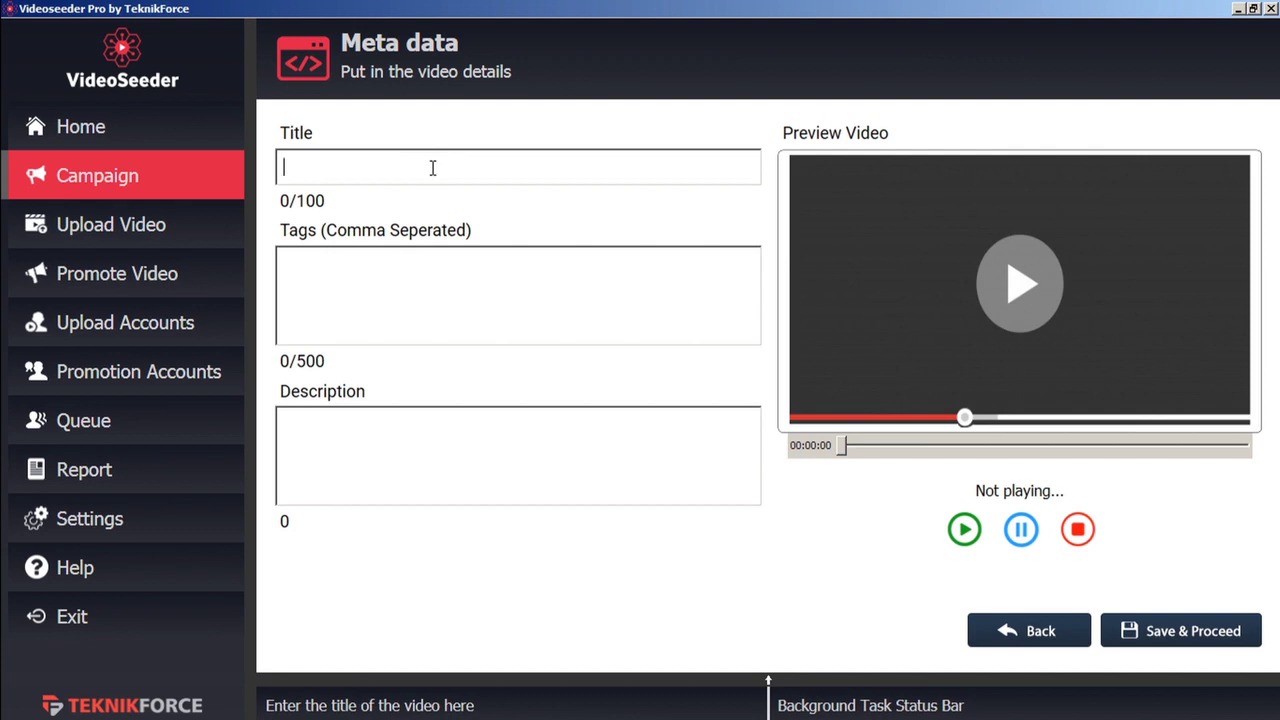
type("Test 2")
left_click(340, 261)
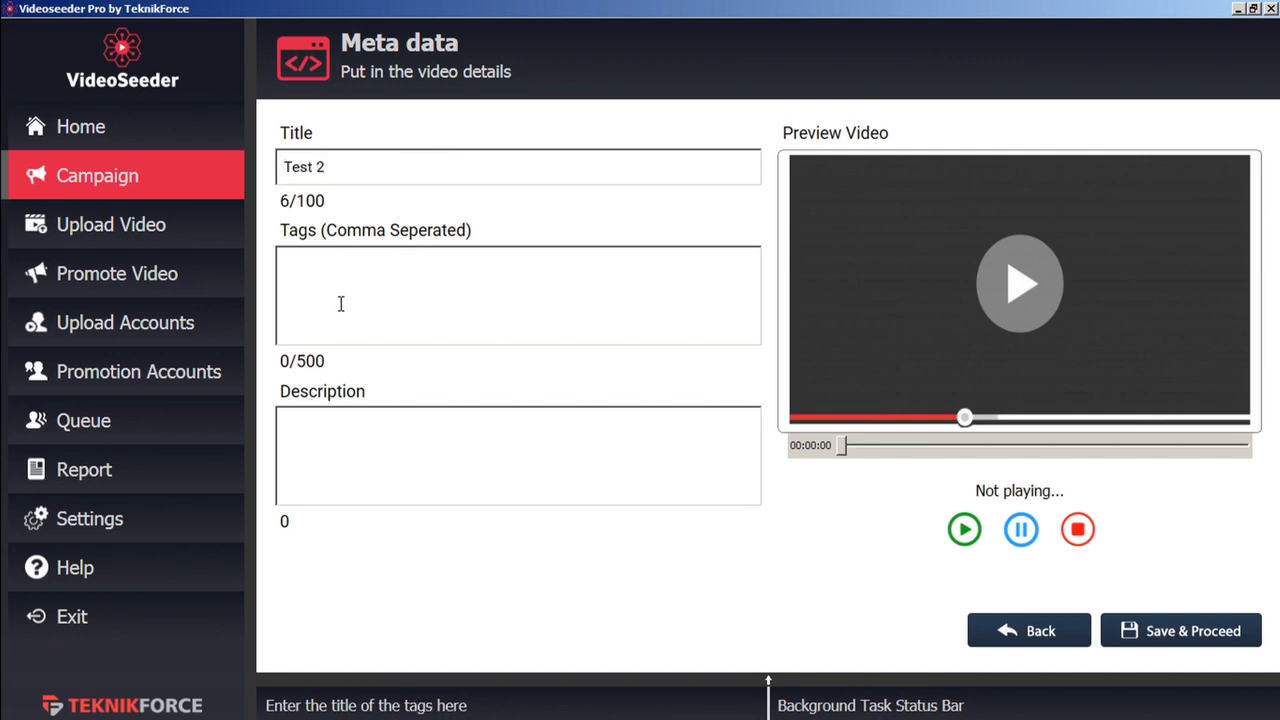
type("marketing")
left_click(346, 442)
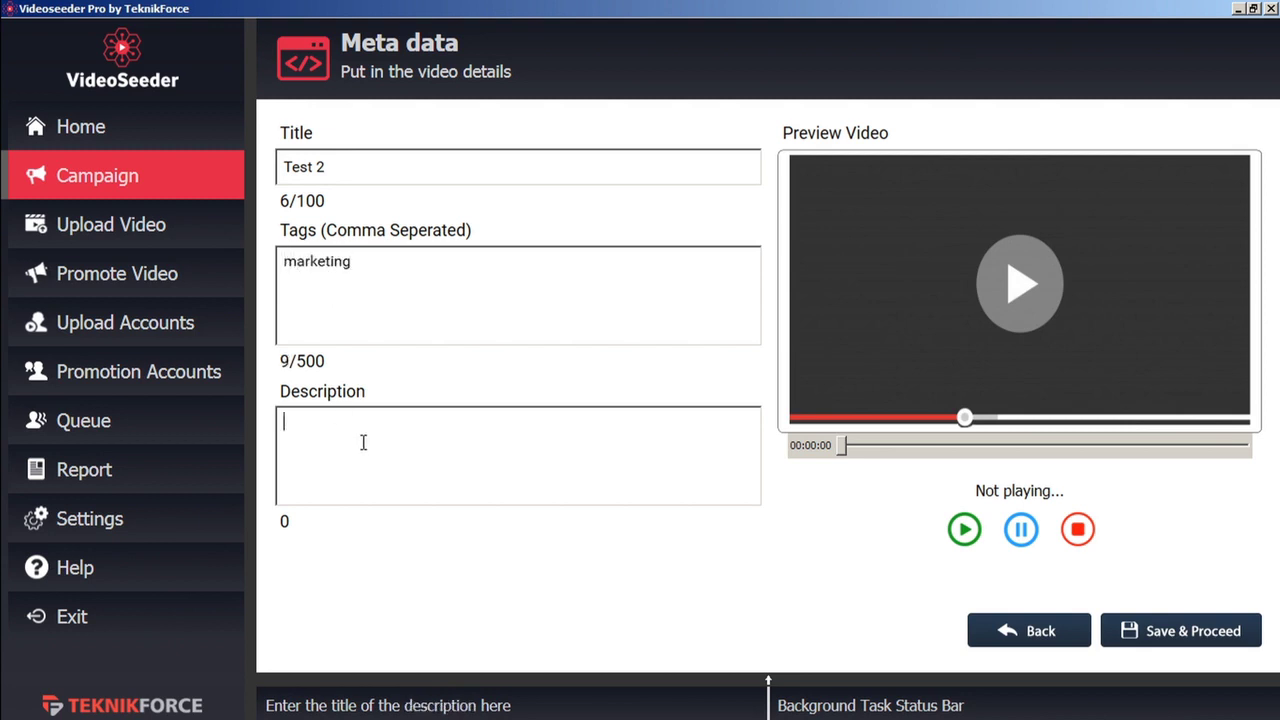
type("description")
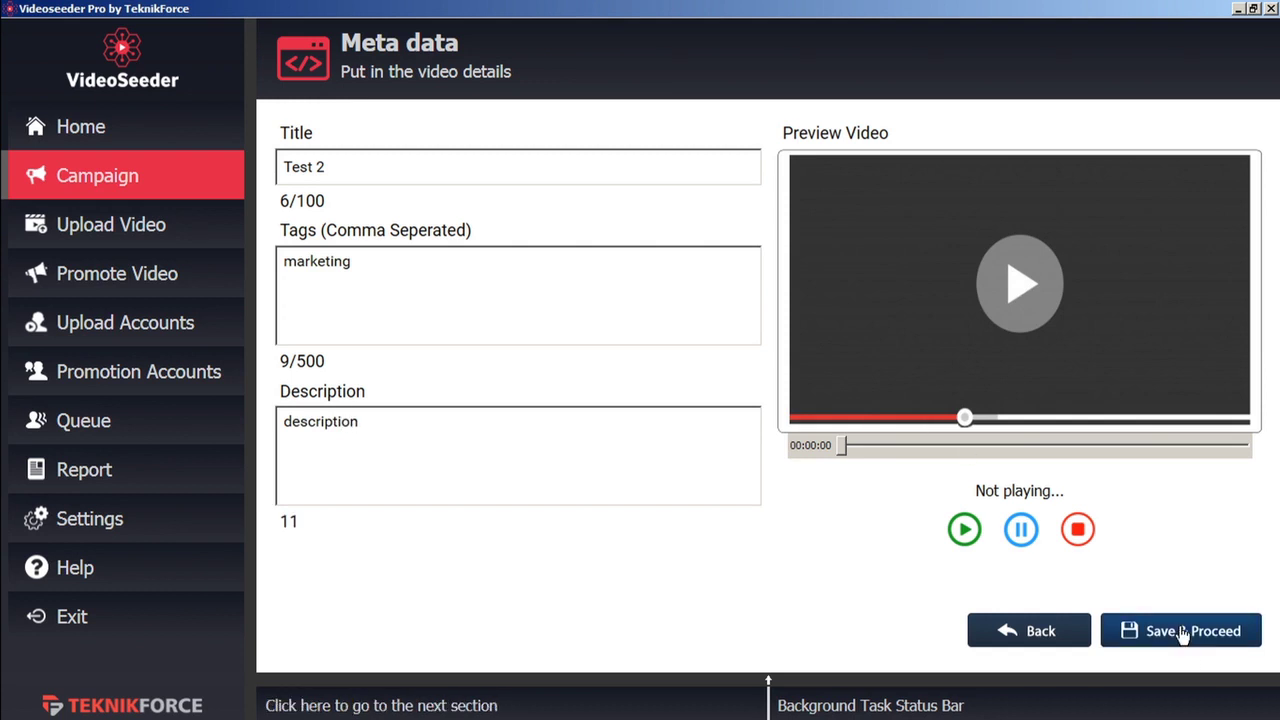
left_click(1183, 634)
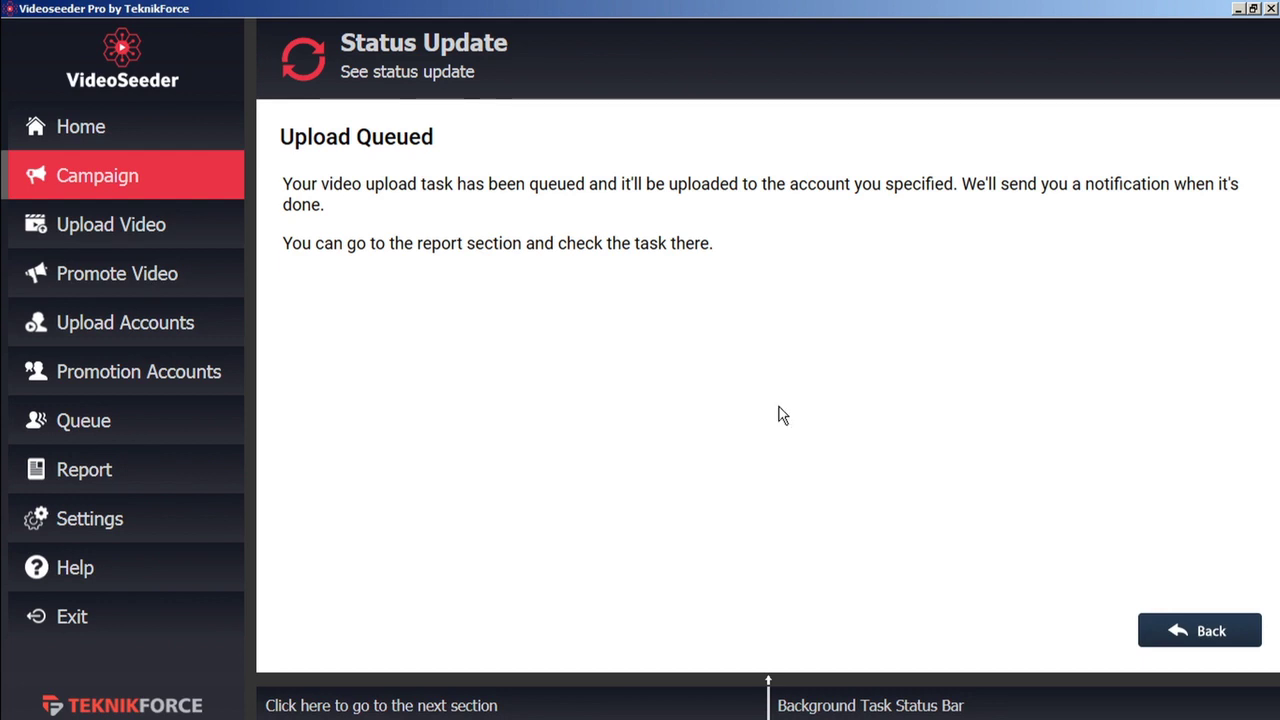
Go back from the Status Update page to the campaign's Uploaded Videos
left_click(1211, 637)
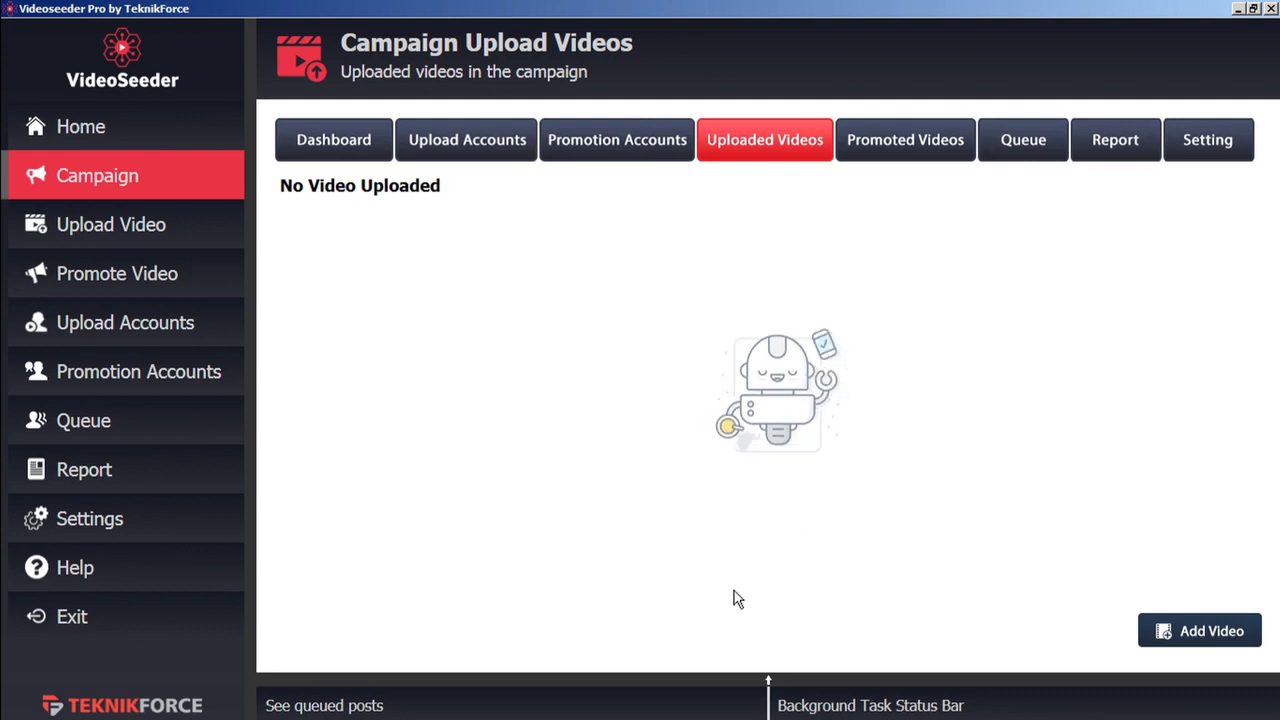
Show the queued Test 2 upload, then start and pause posting and promotions
left_click(710, 684)
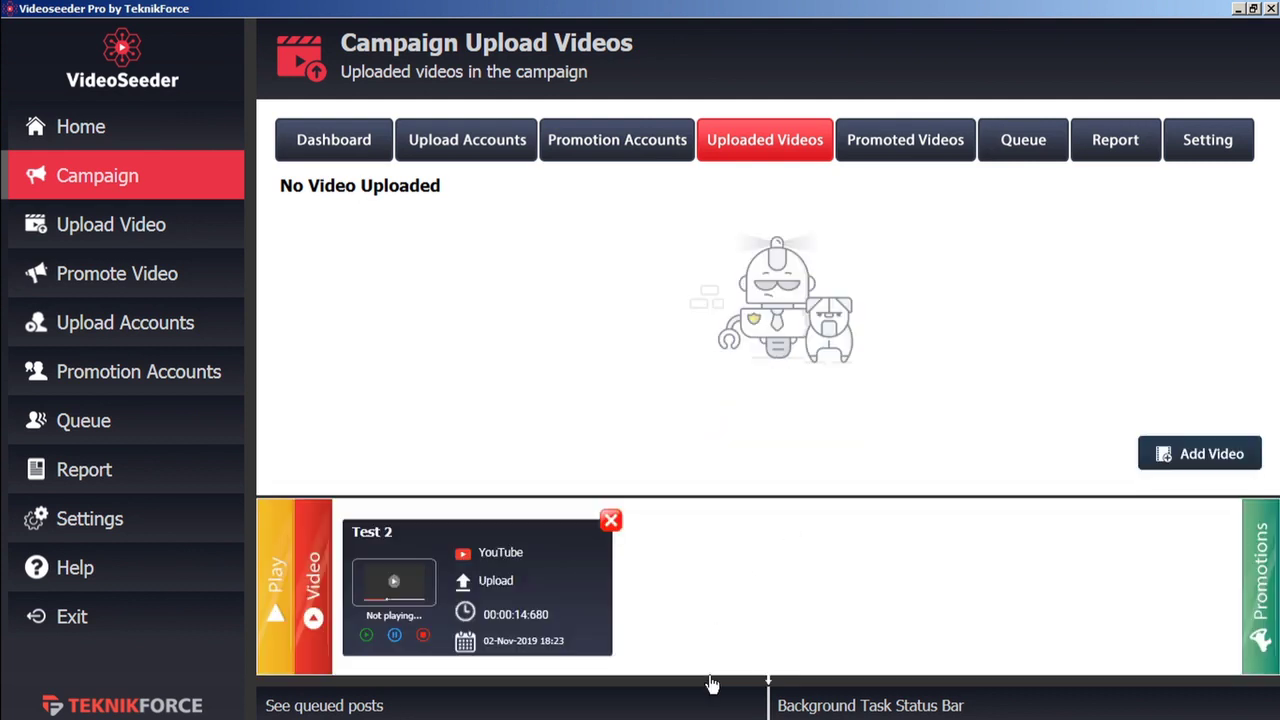
left_click(708, 686)
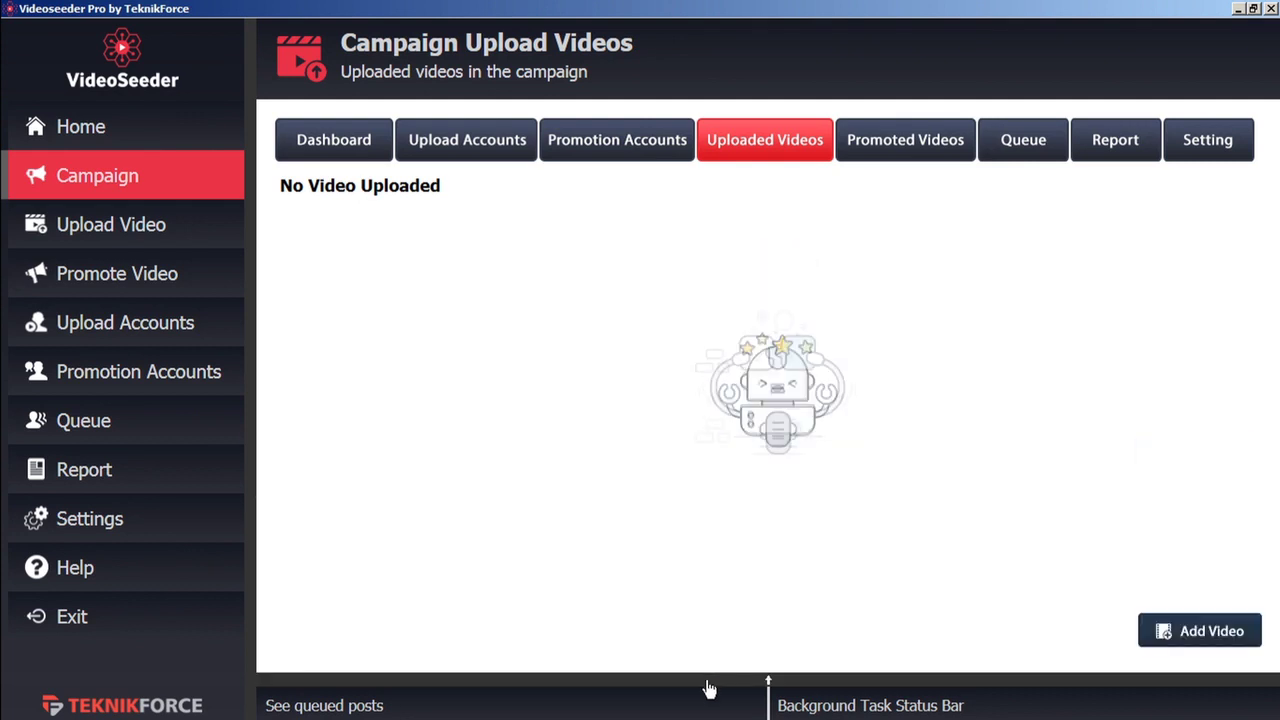
left_click(708, 686)
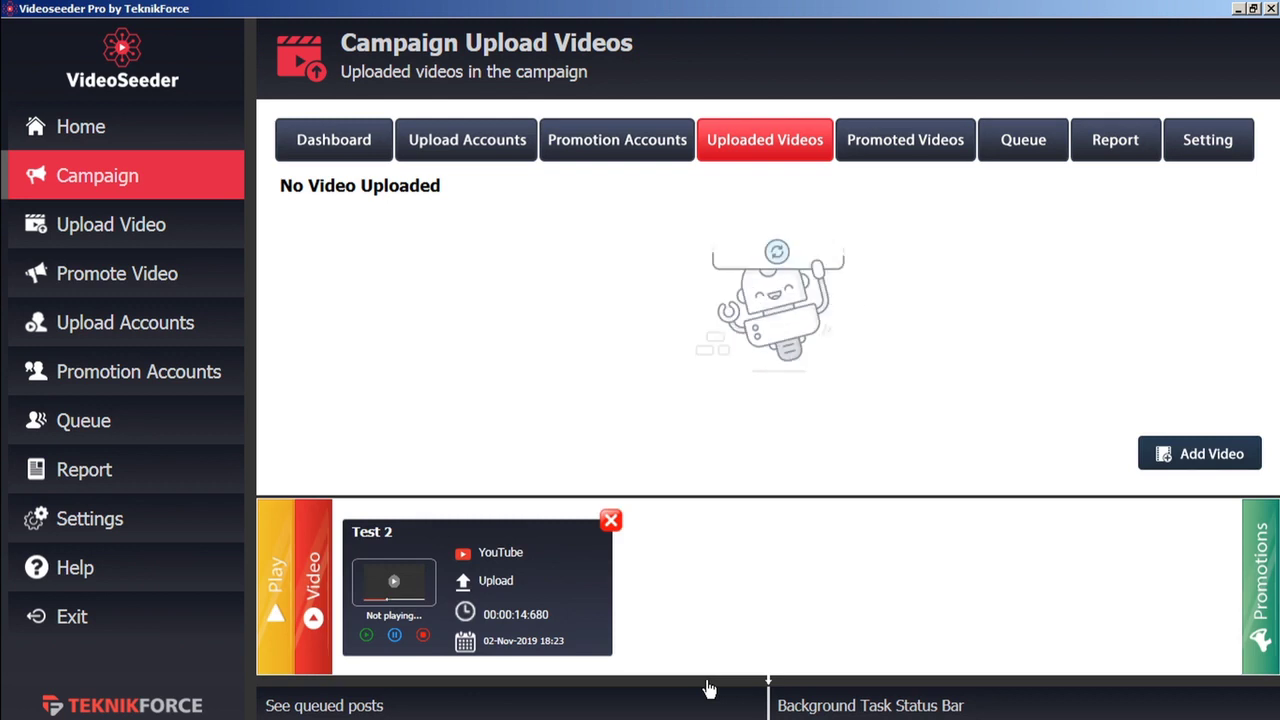
left_click(274, 597)
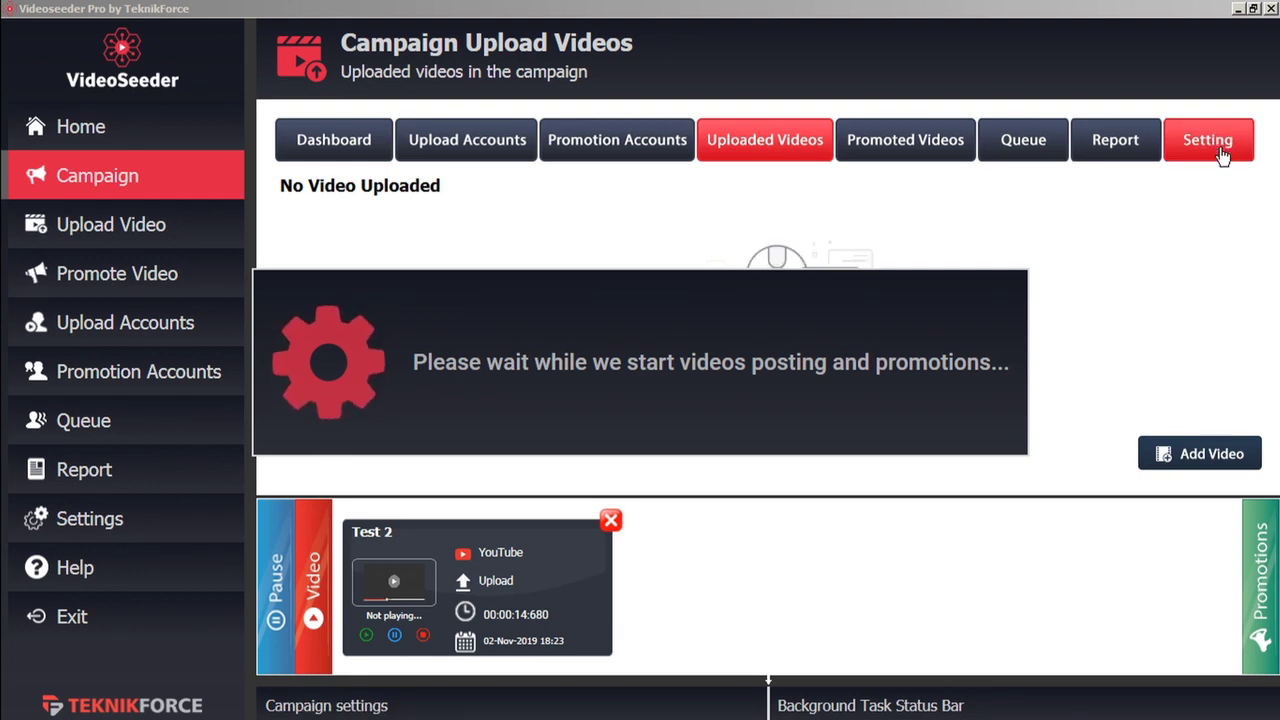
left_click(276, 588)
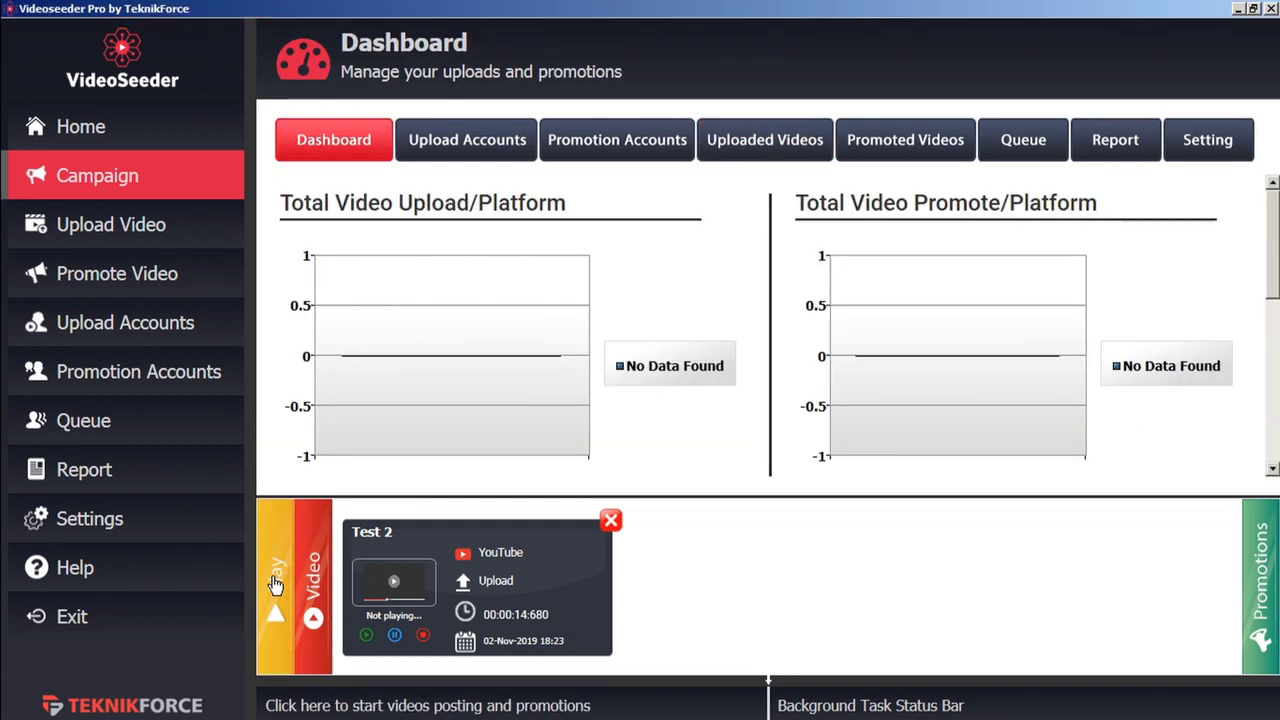
Select TF welcome video b.mp4 as the video to upload
left_click(150, 231)
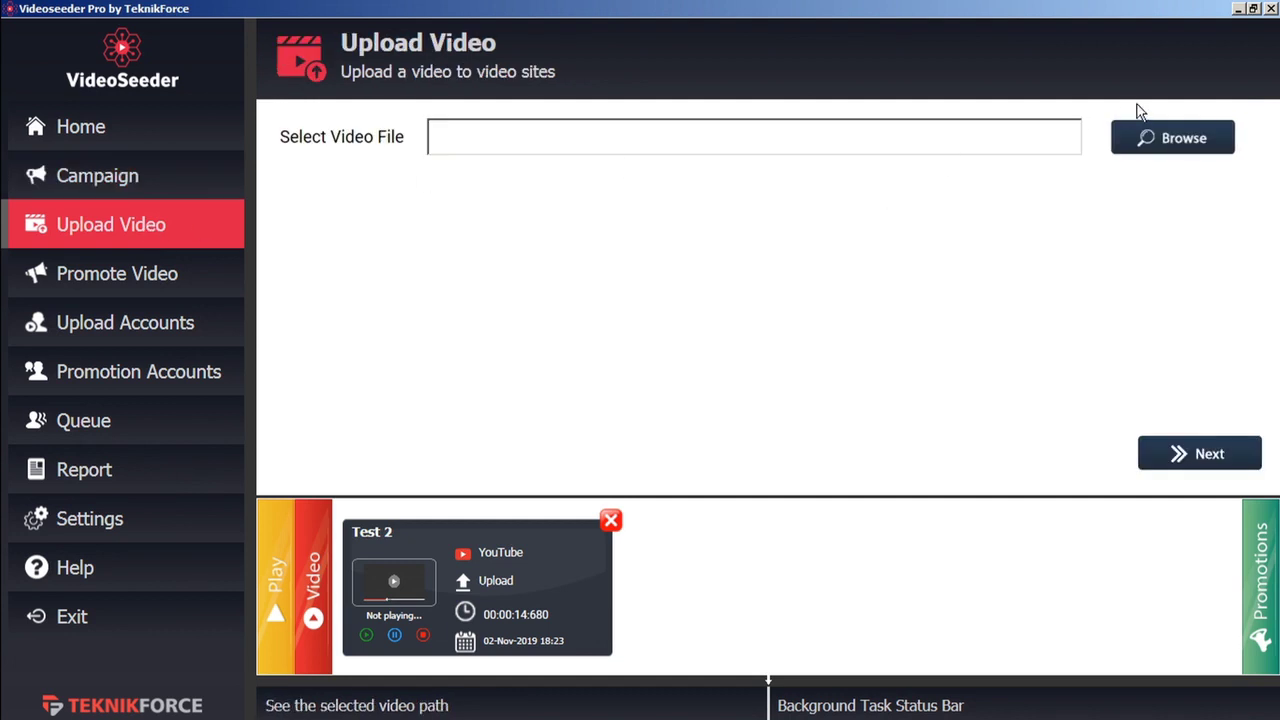
left_click(1162, 140)
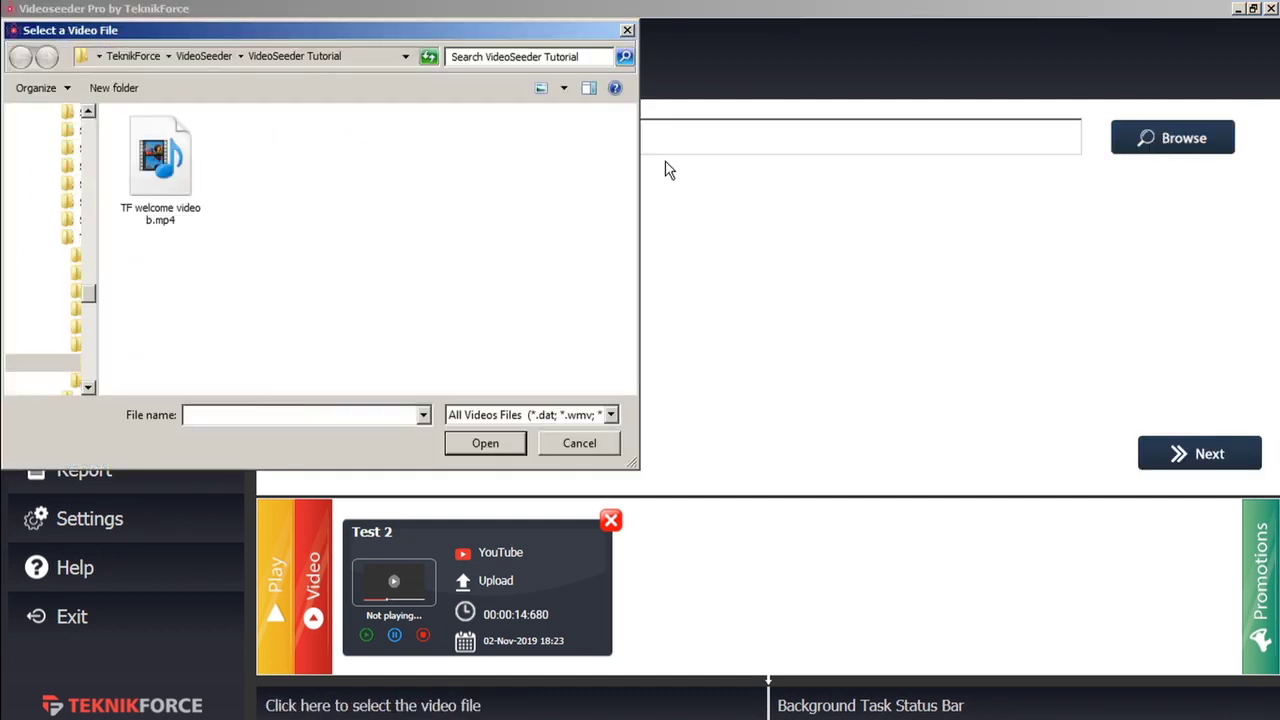
left_click(165, 172)
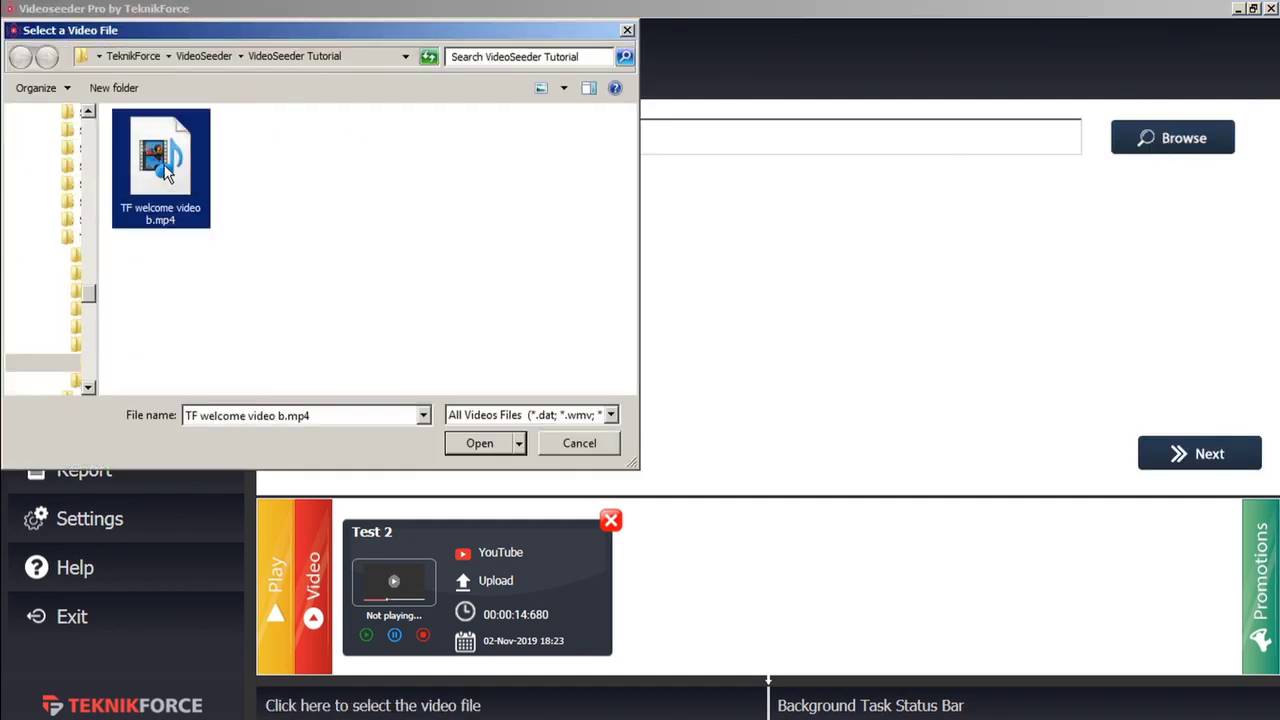
left_click(478, 443)
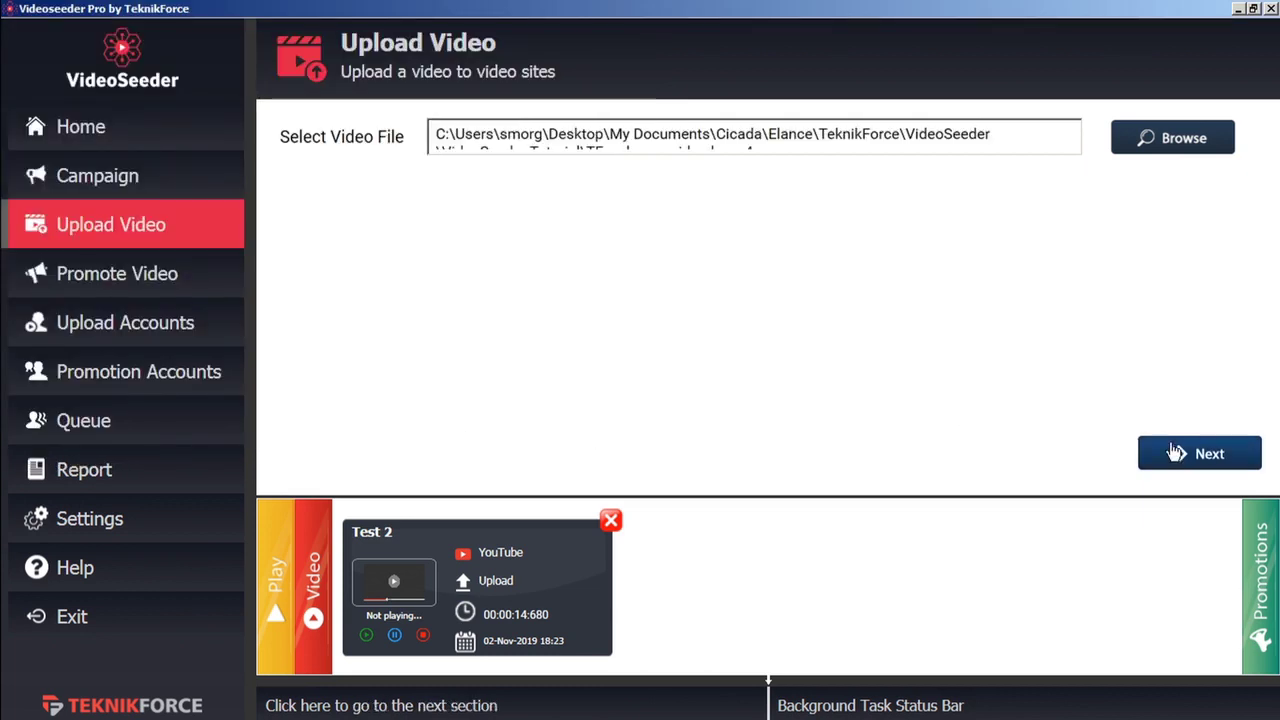
left_click(1204, 452)
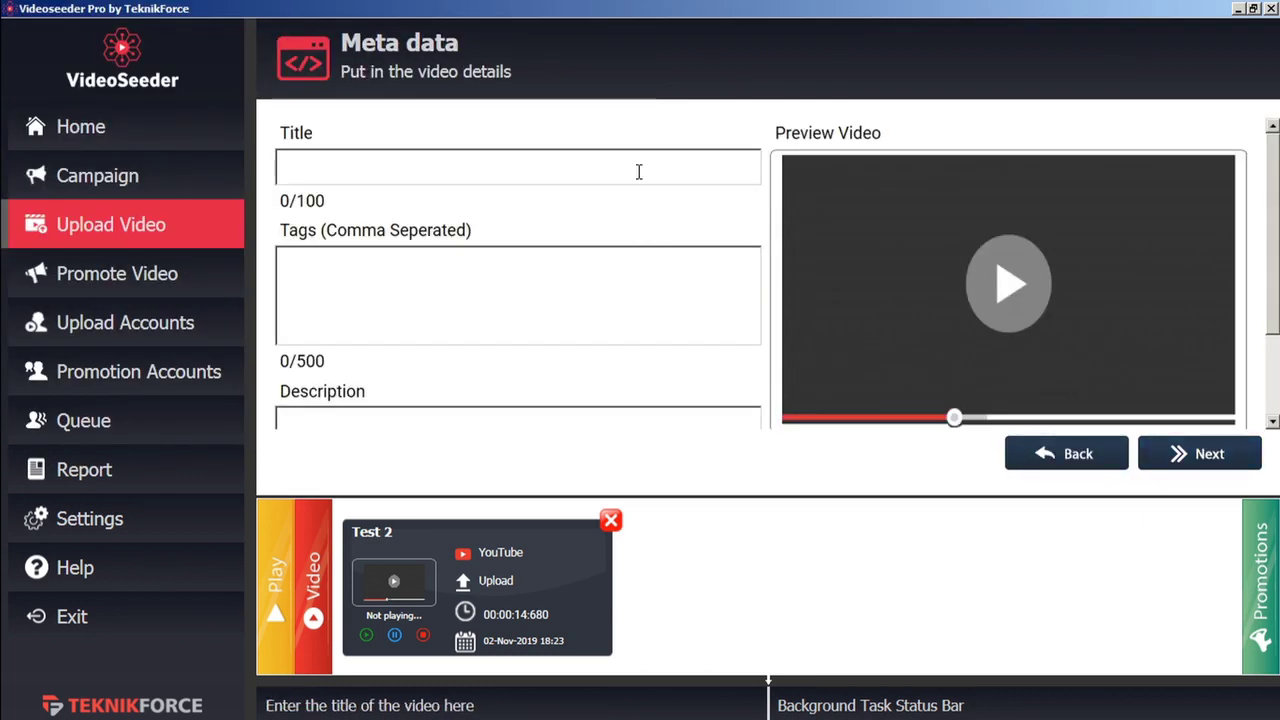
Enter 'test' as the video's title, tags and description
type("test 3")
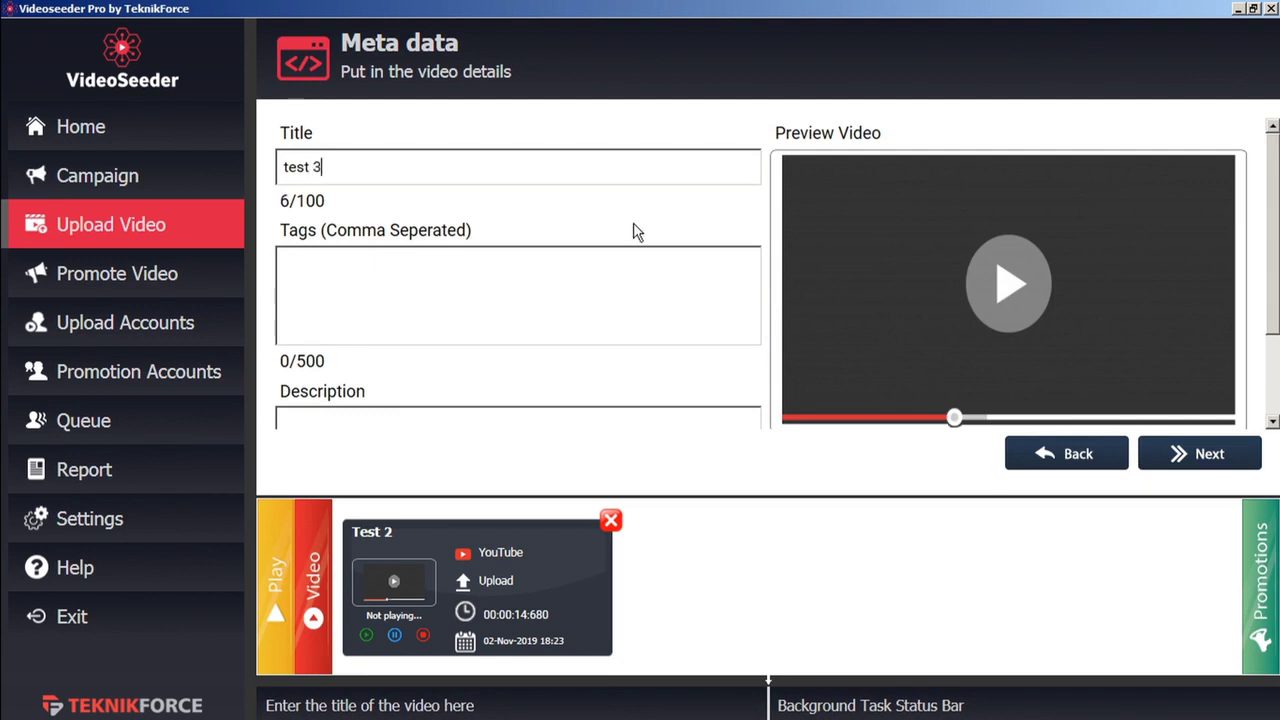
left_click(602, 305)
type("test")
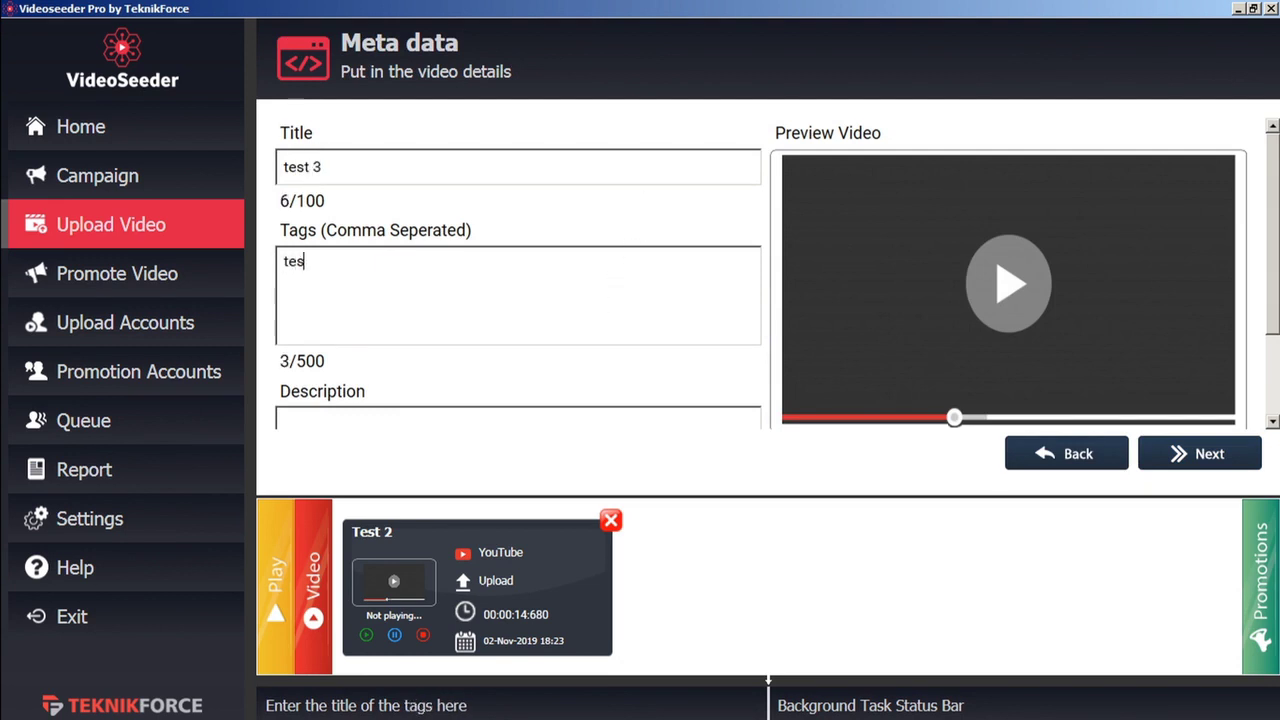
left_click(576, 420)
type("test")
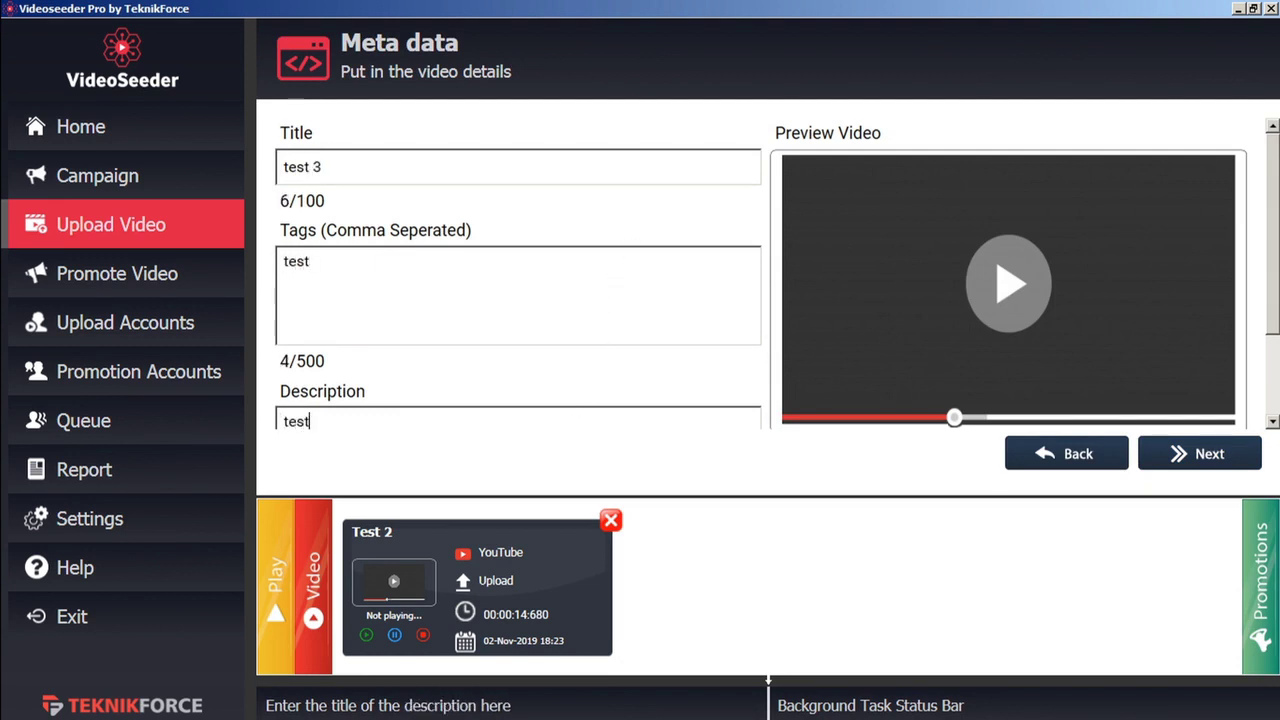
Add the VideoPromoVIP YouTube account and save the upload to the queue
left_click(1210, 458)
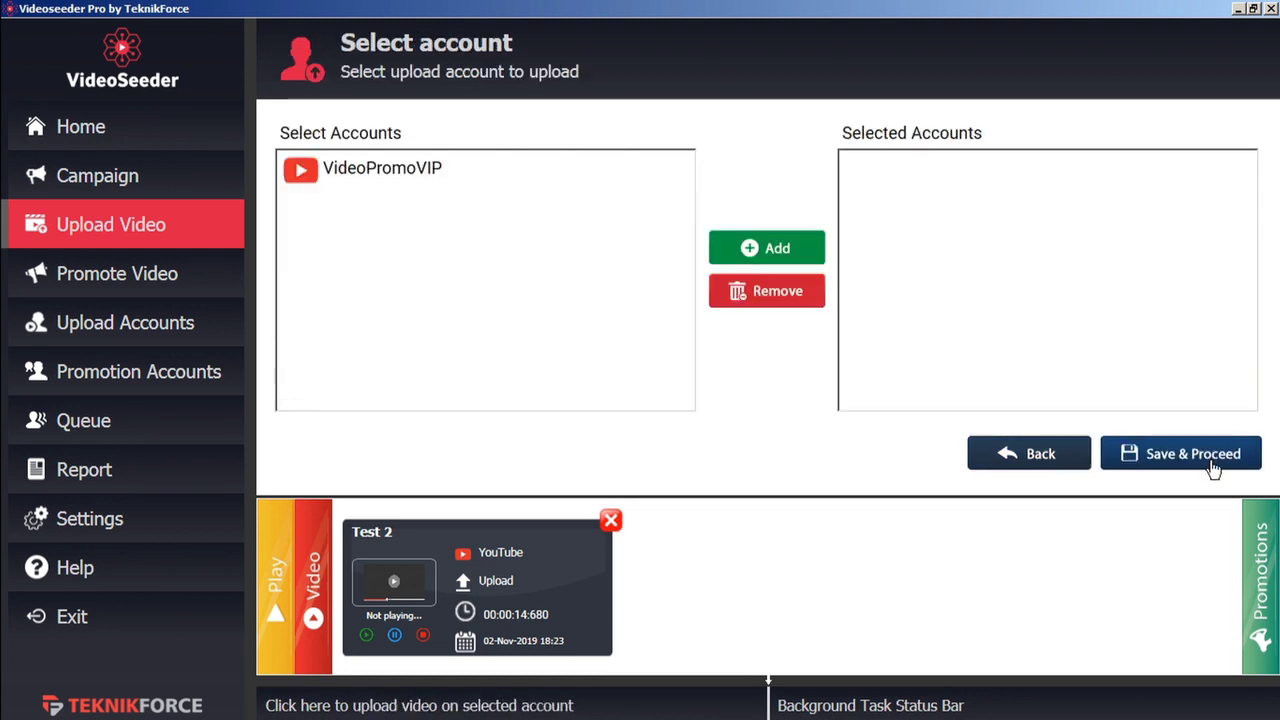
left_click(410, 173)
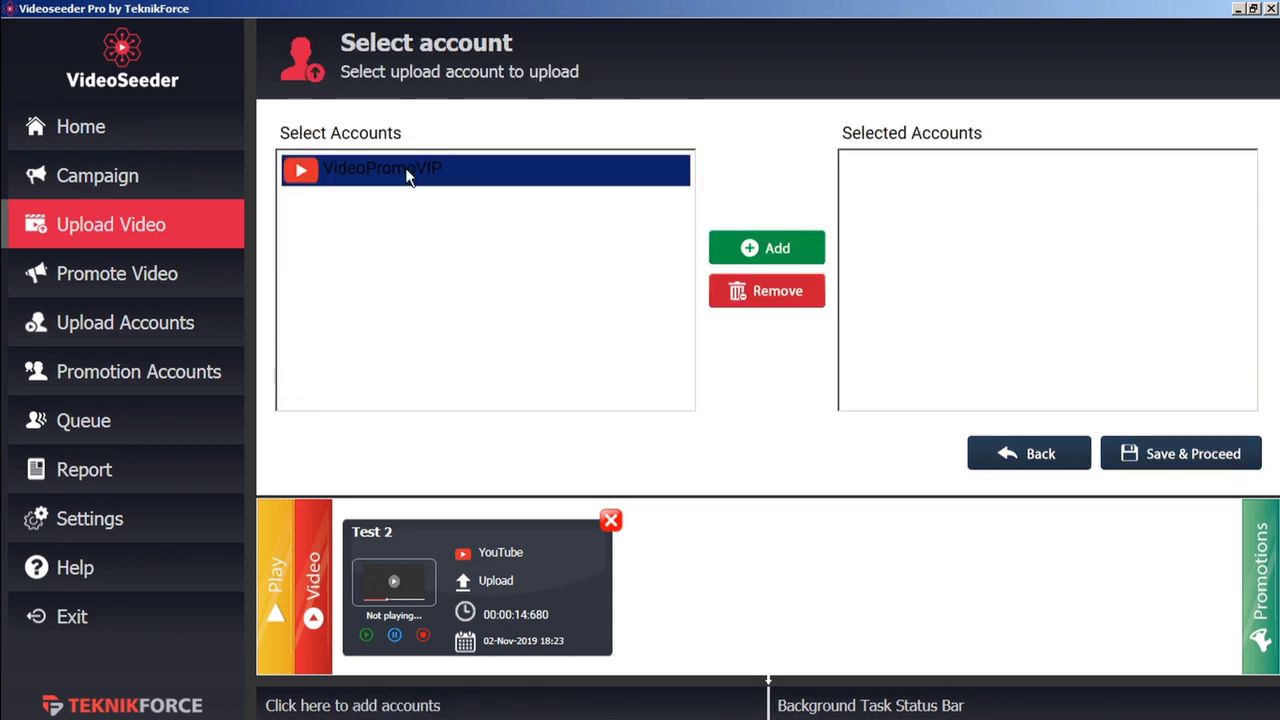
left_click(776, 249)
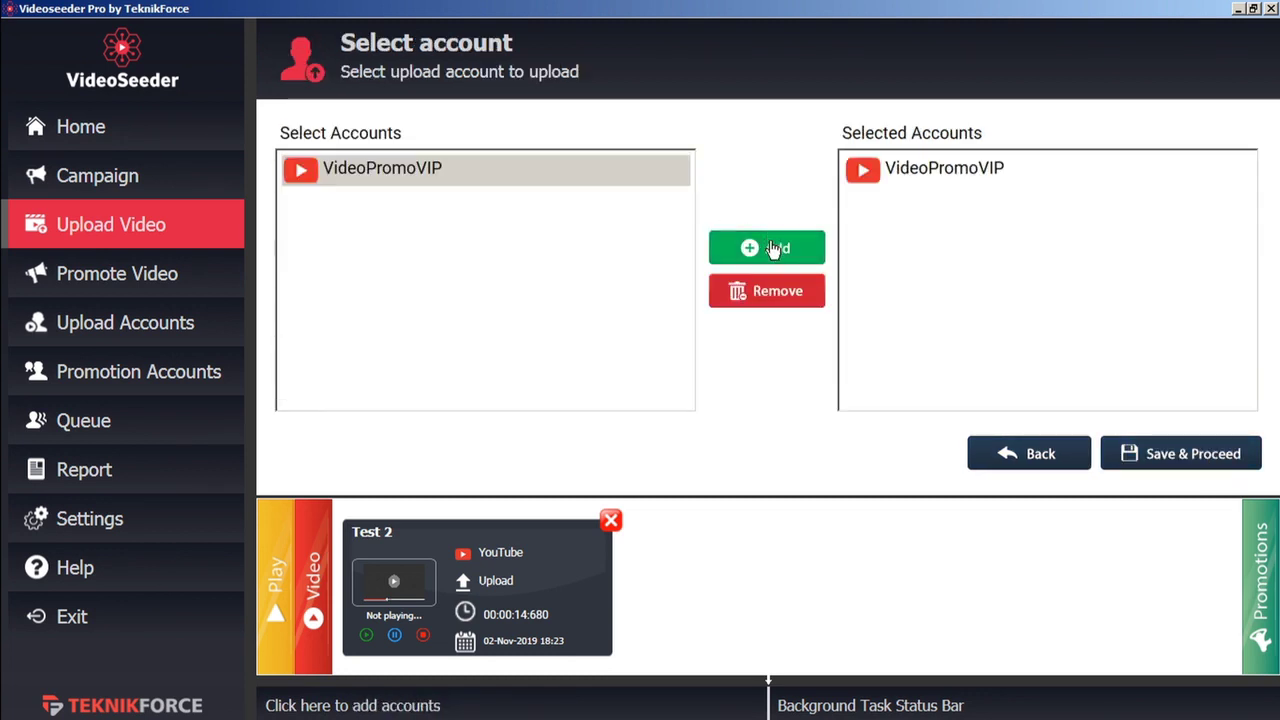
left_click(1183, 457)
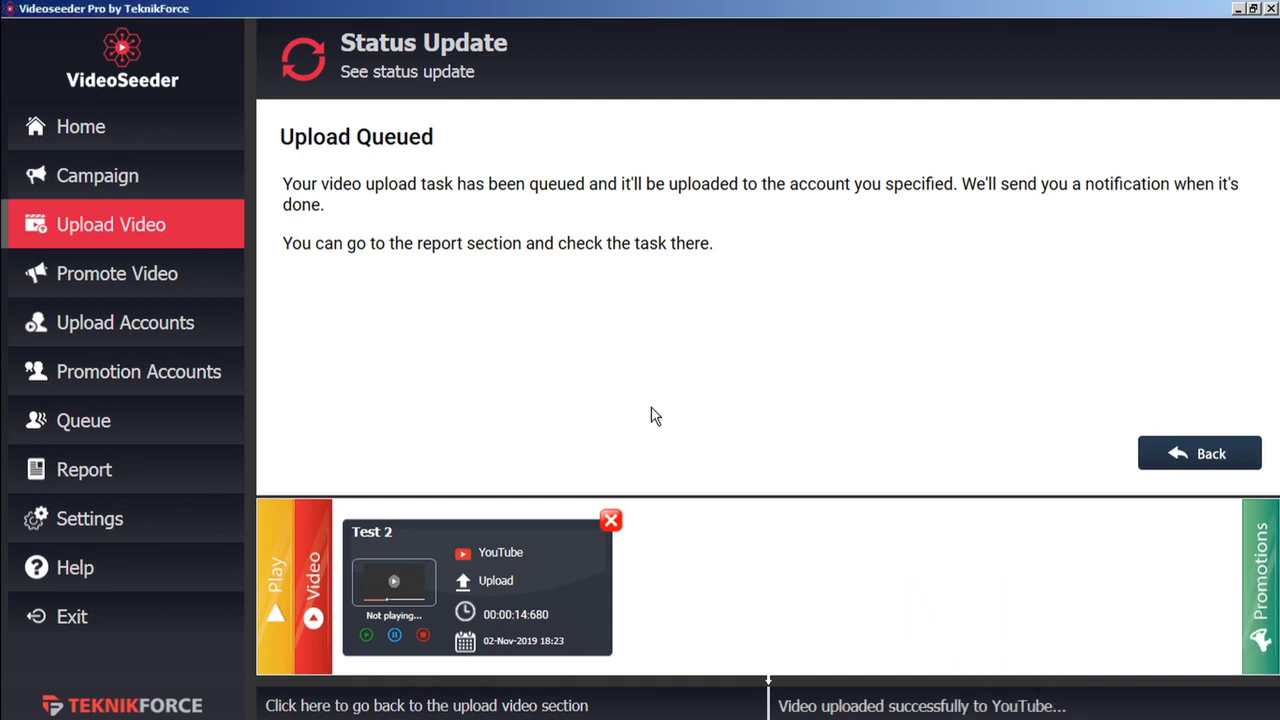
Start a video promotion with the pasted YouTube URL, title 'test' and tags 'test'
left_click(210, 292)
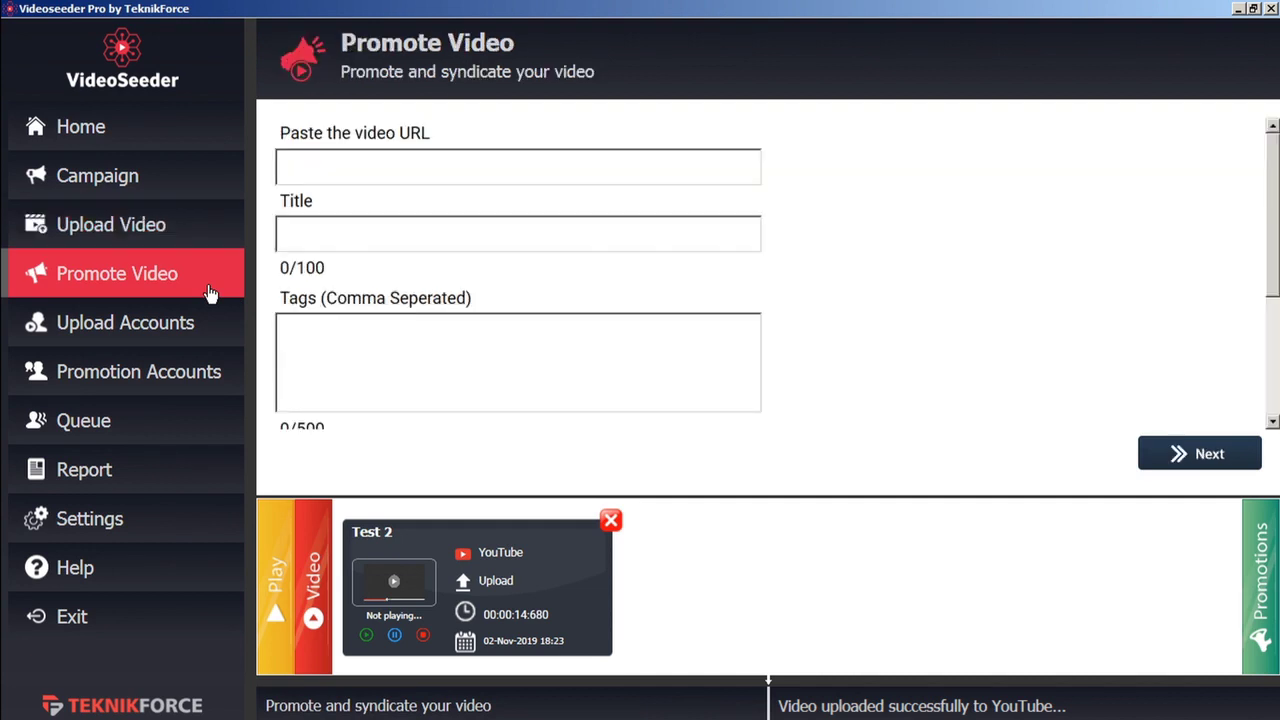
left_click(394, 165)
type("https://youtu.be/zPMSkxX-aGU")
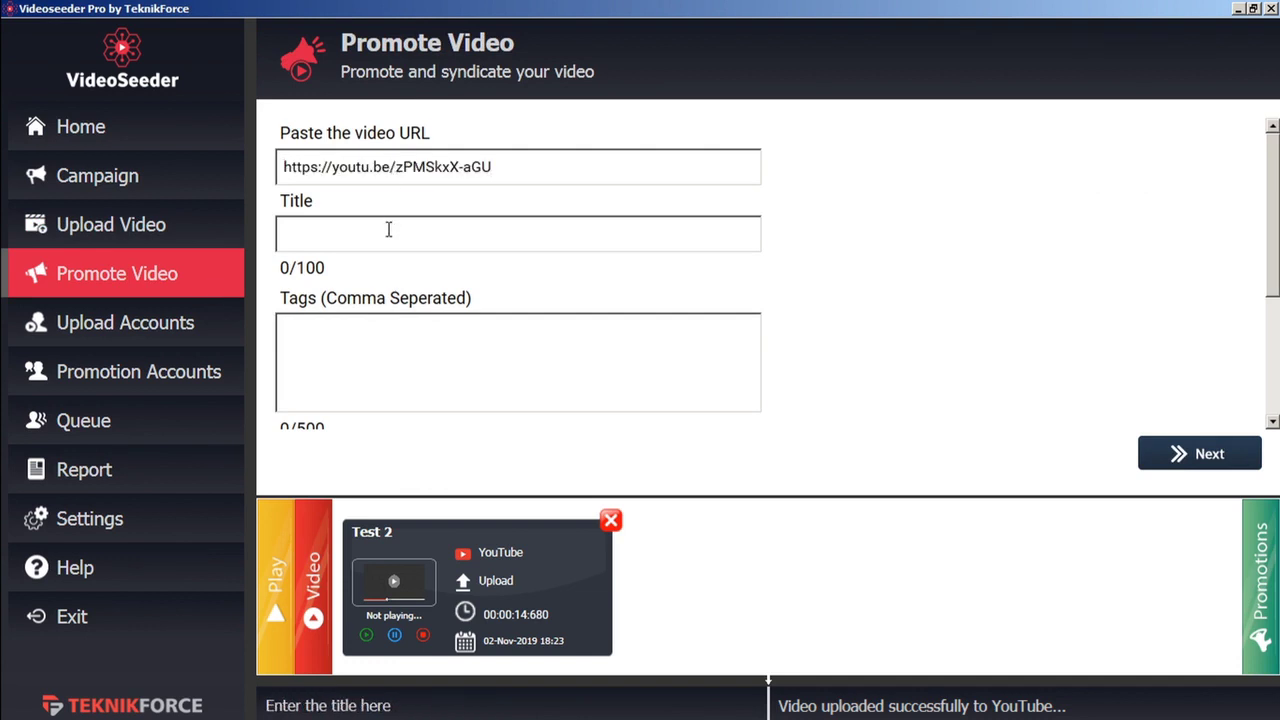
left_click(389, 231)
type("test")
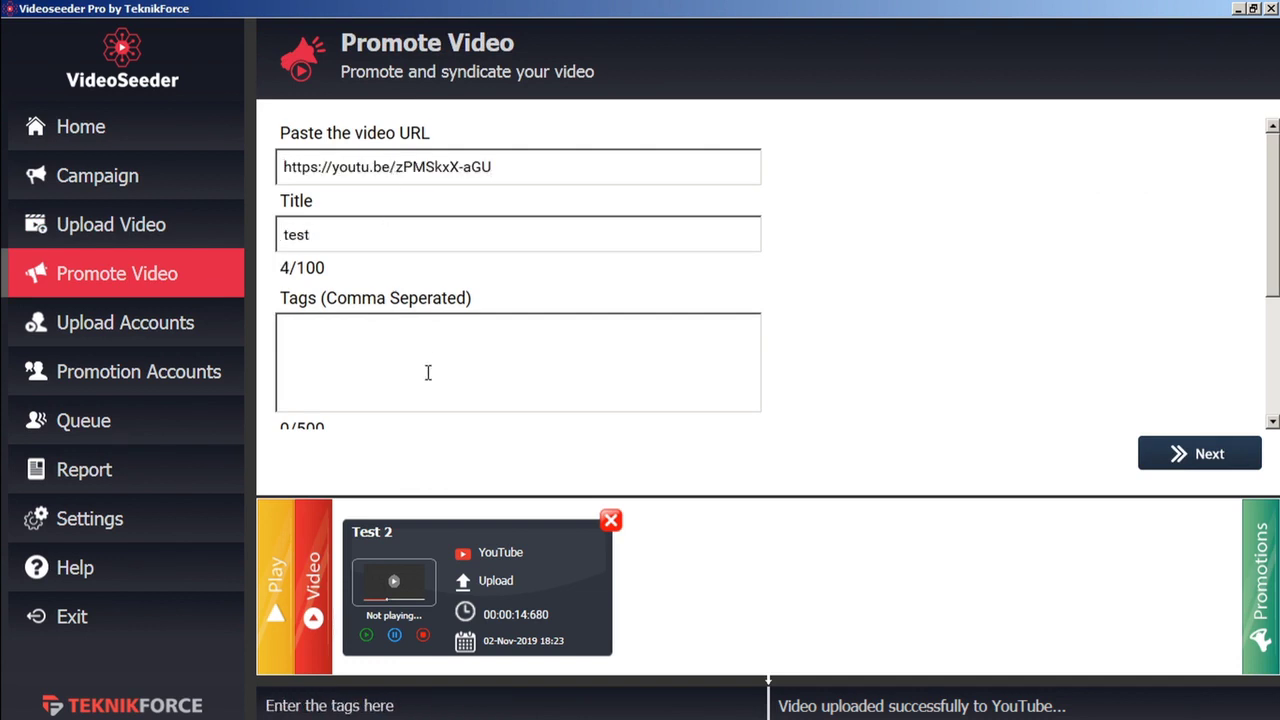
left_click(428, 367)
type("test")
scroll(428, 367, "down", 1)
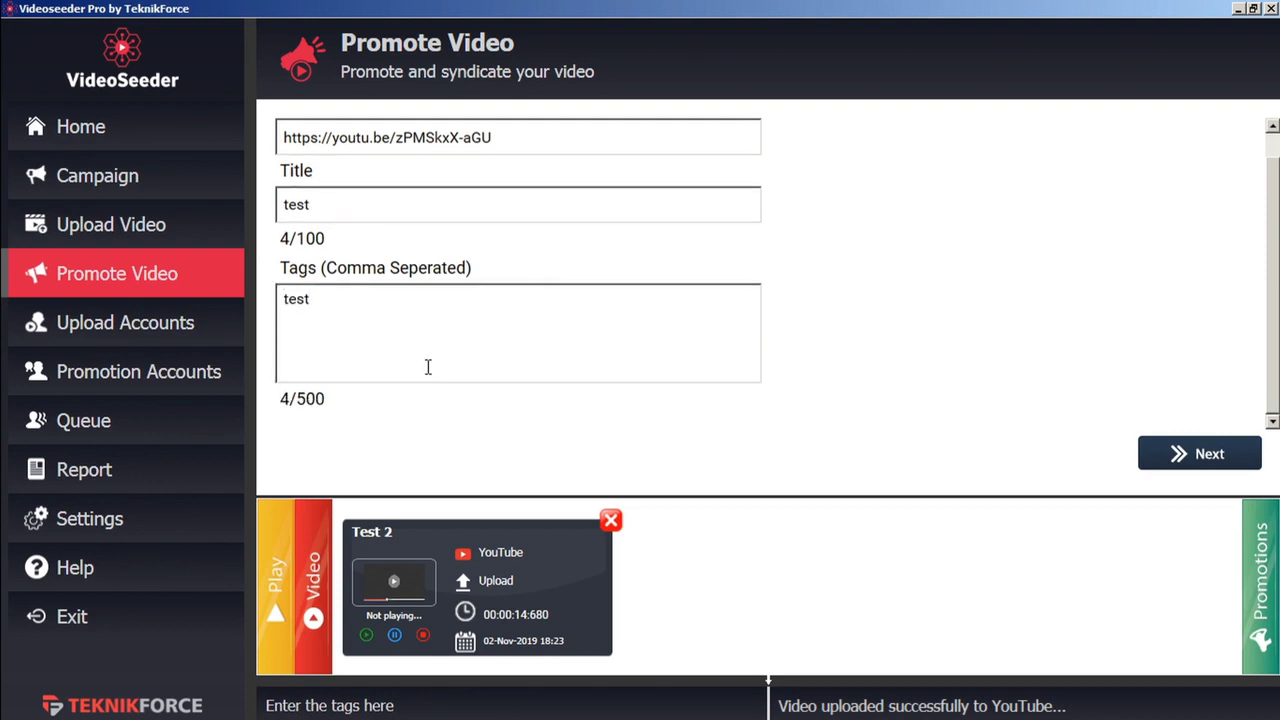
left_click(1240, 455)
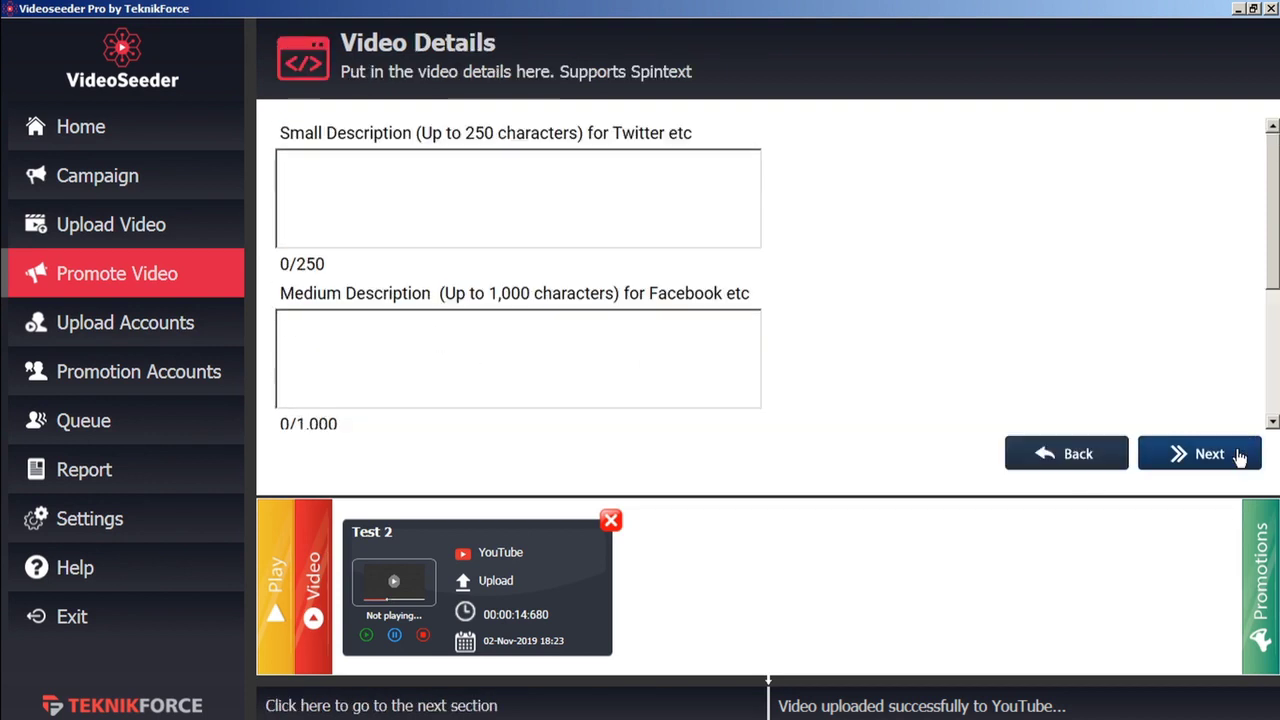
Fill the short description with 'short' and the medium description with 'med'
left_click(590, 193)
type("short")
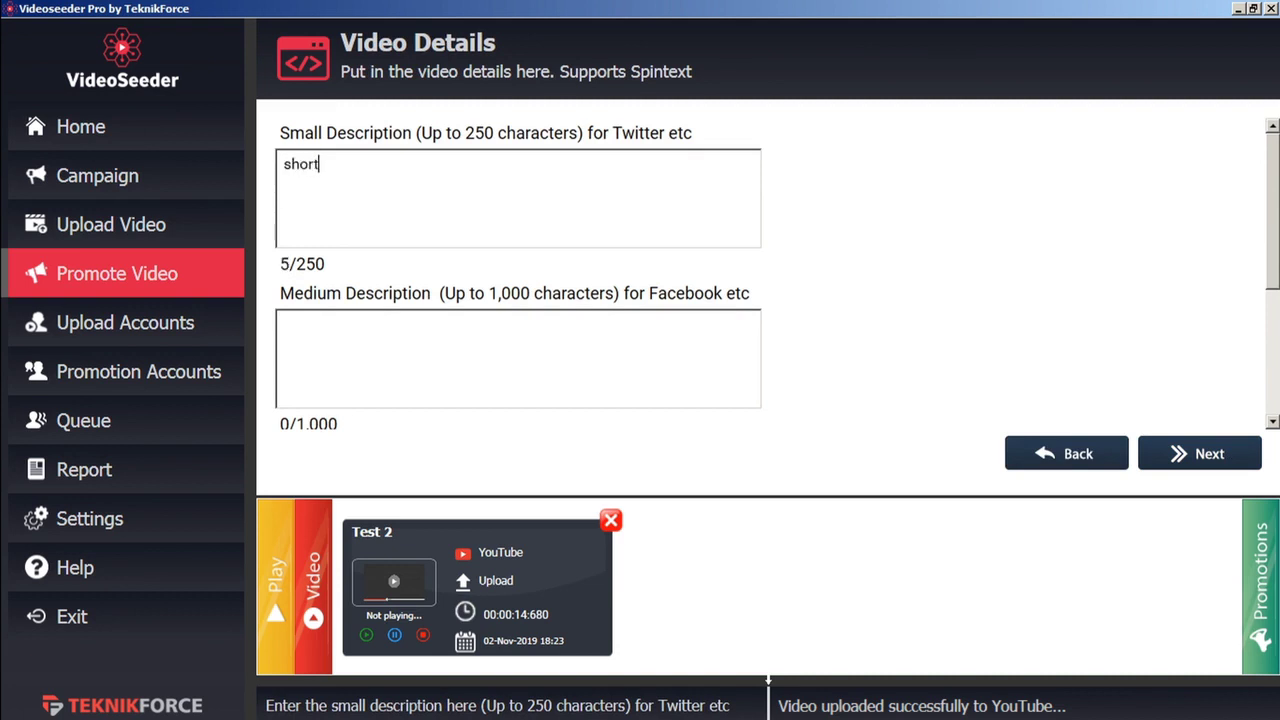
left_click(494, 367)
type("med")
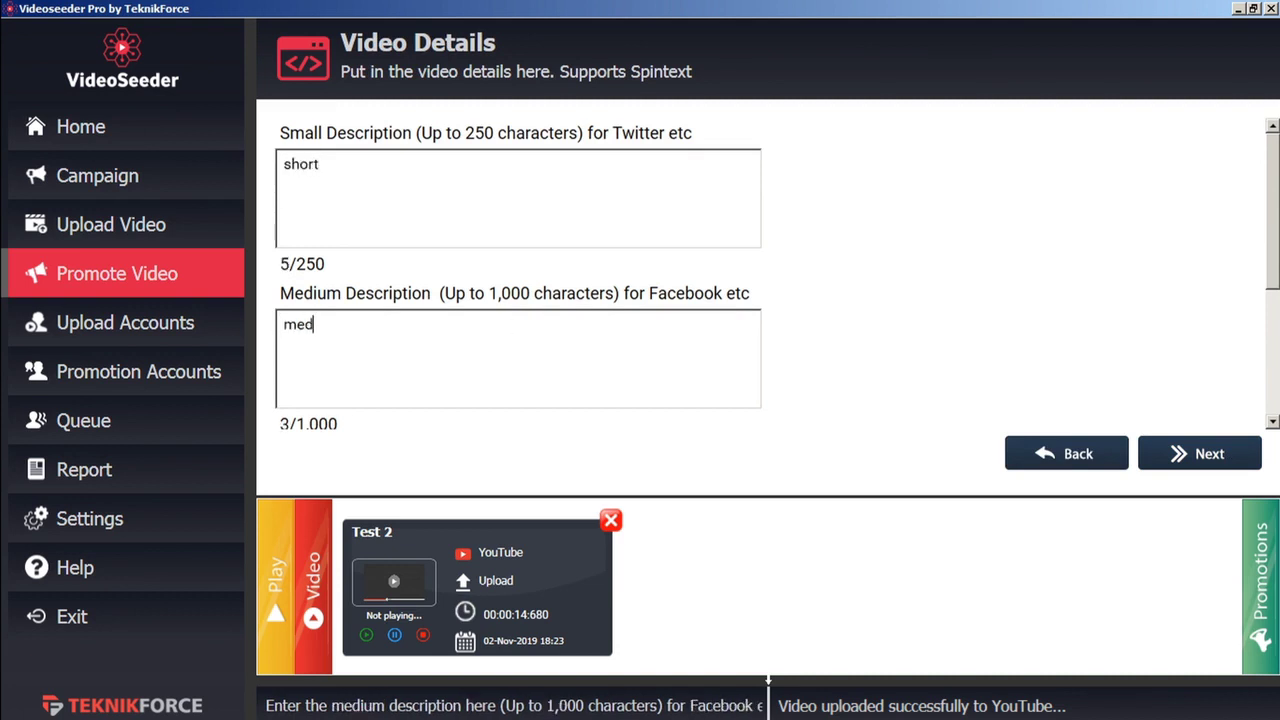
Add the Test Facebook account and save the promotion to the queue
left_click(1212, 465)
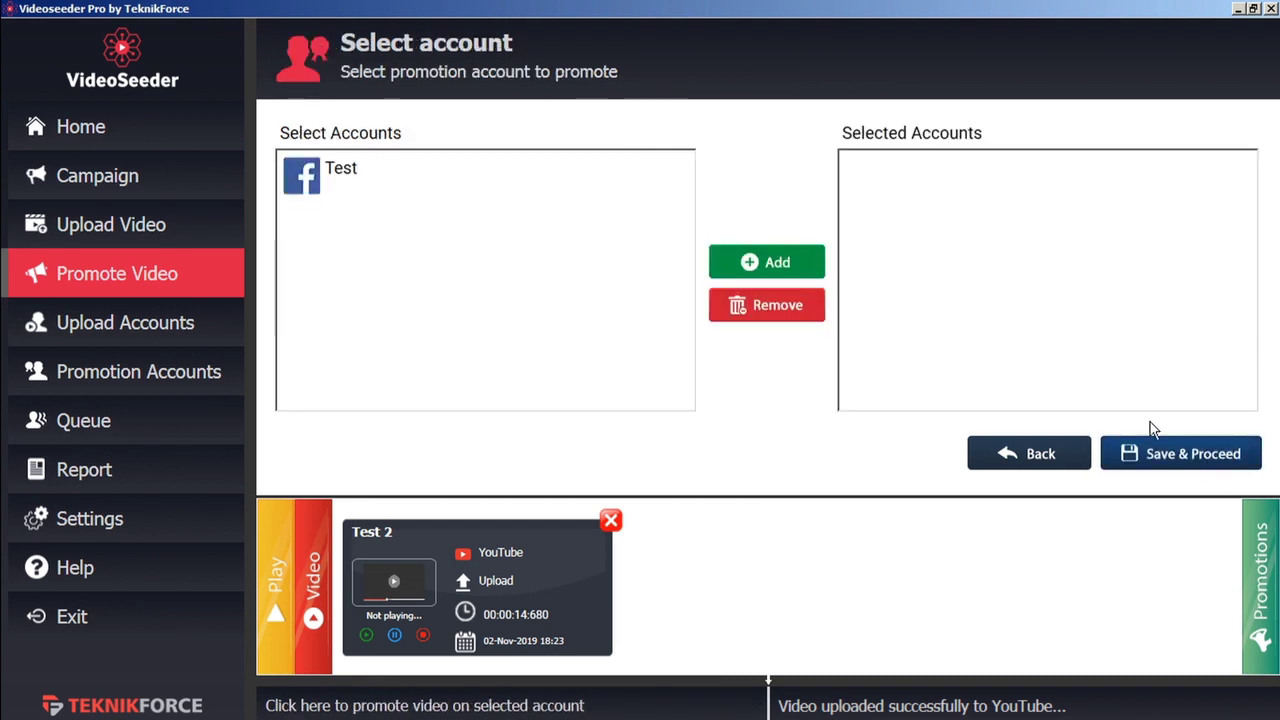
left_click(340, 172)
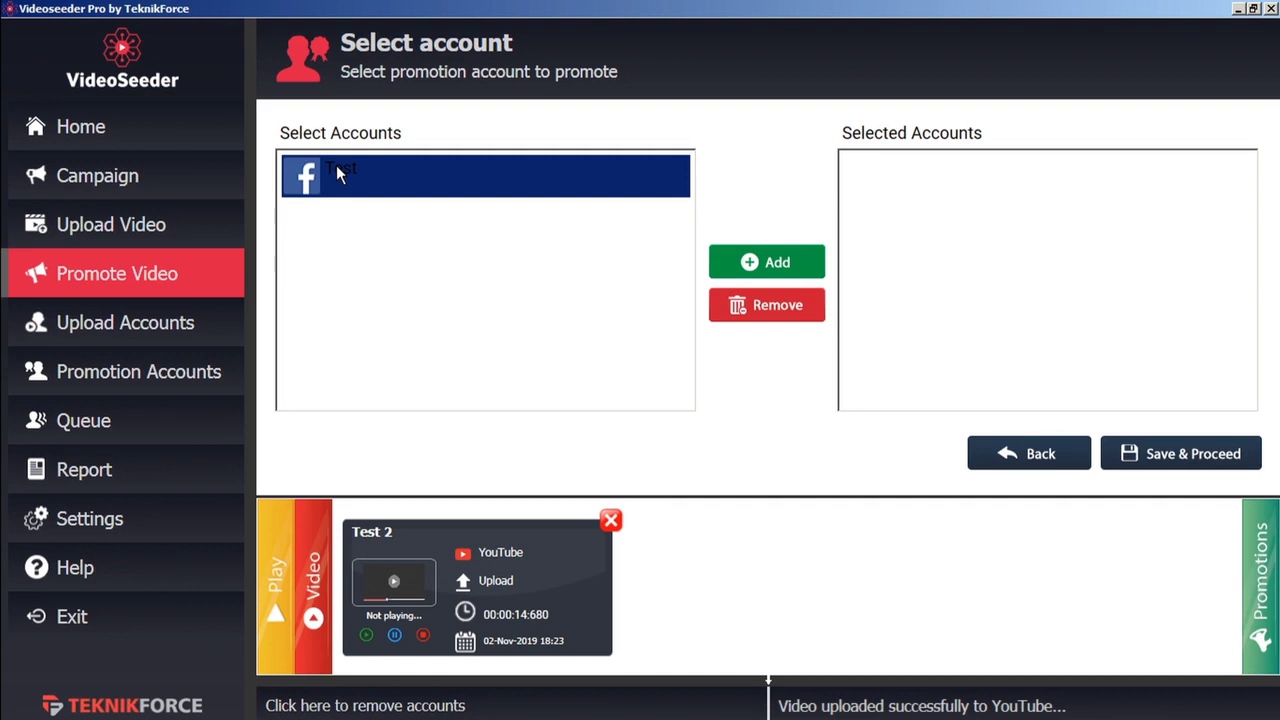
left_click(765, 270)
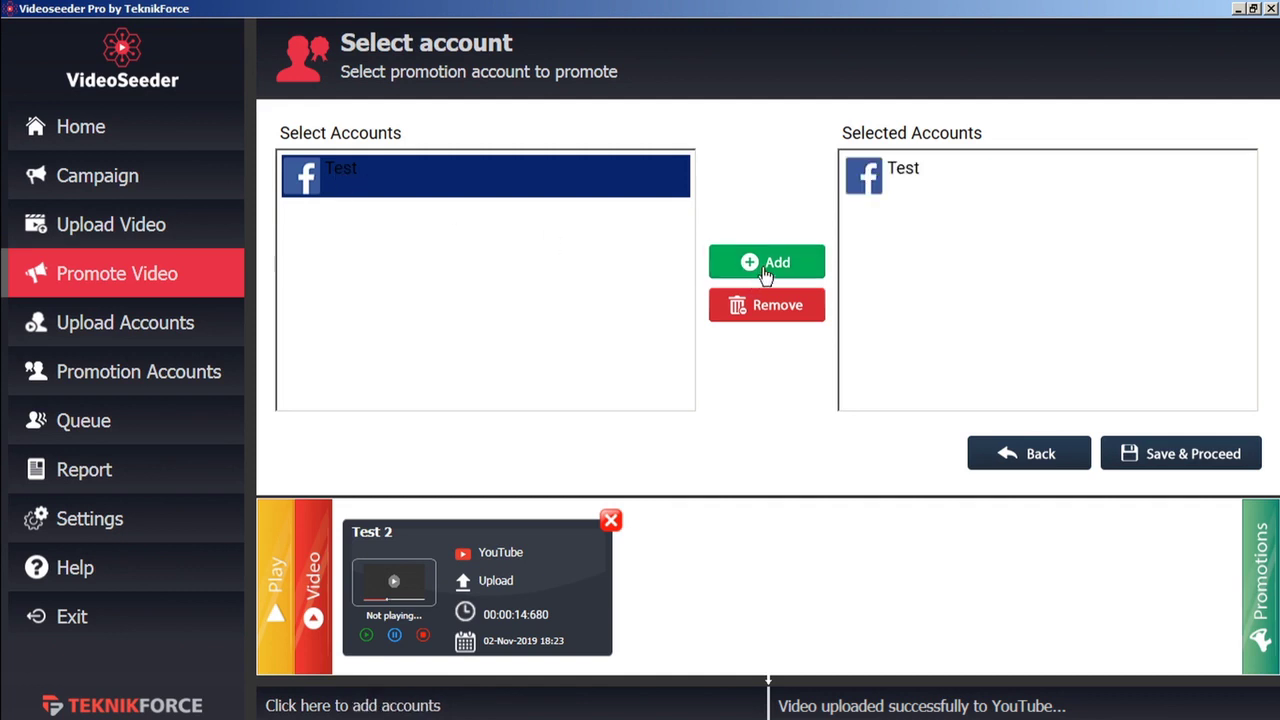
left_click(1176, 458)
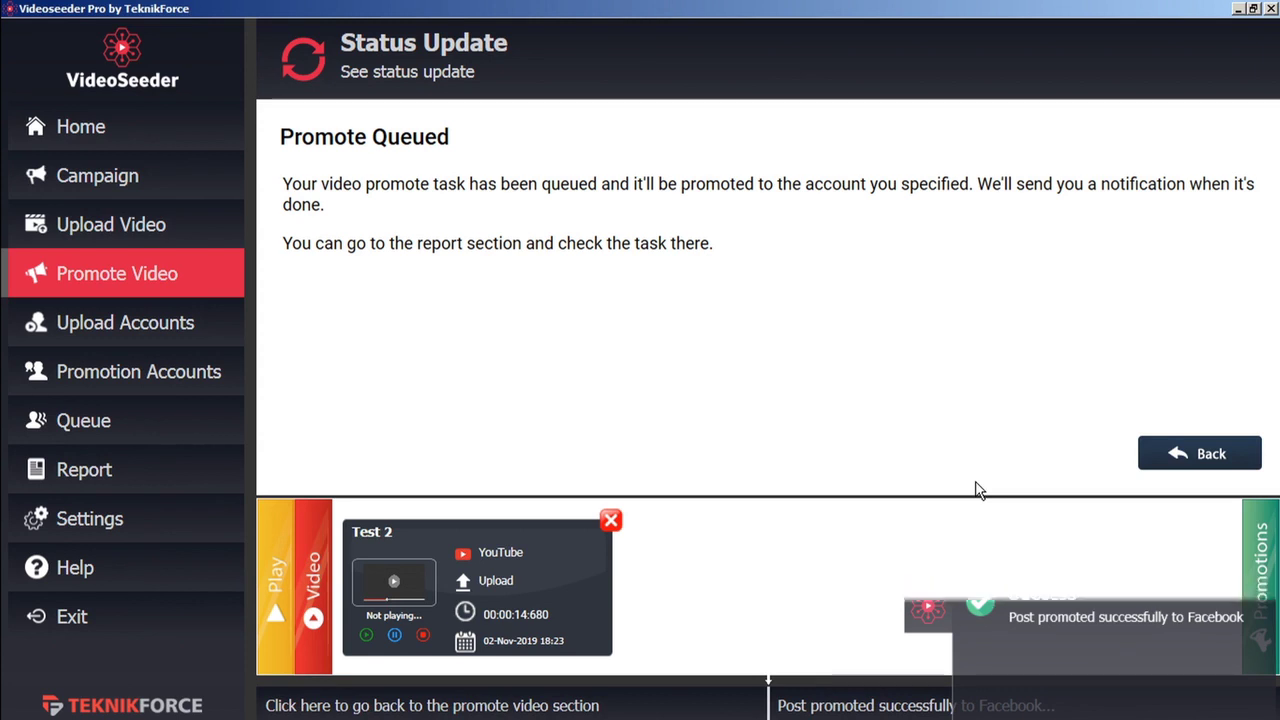
Open the Report page from the left sidebar
left_click(190, 476)
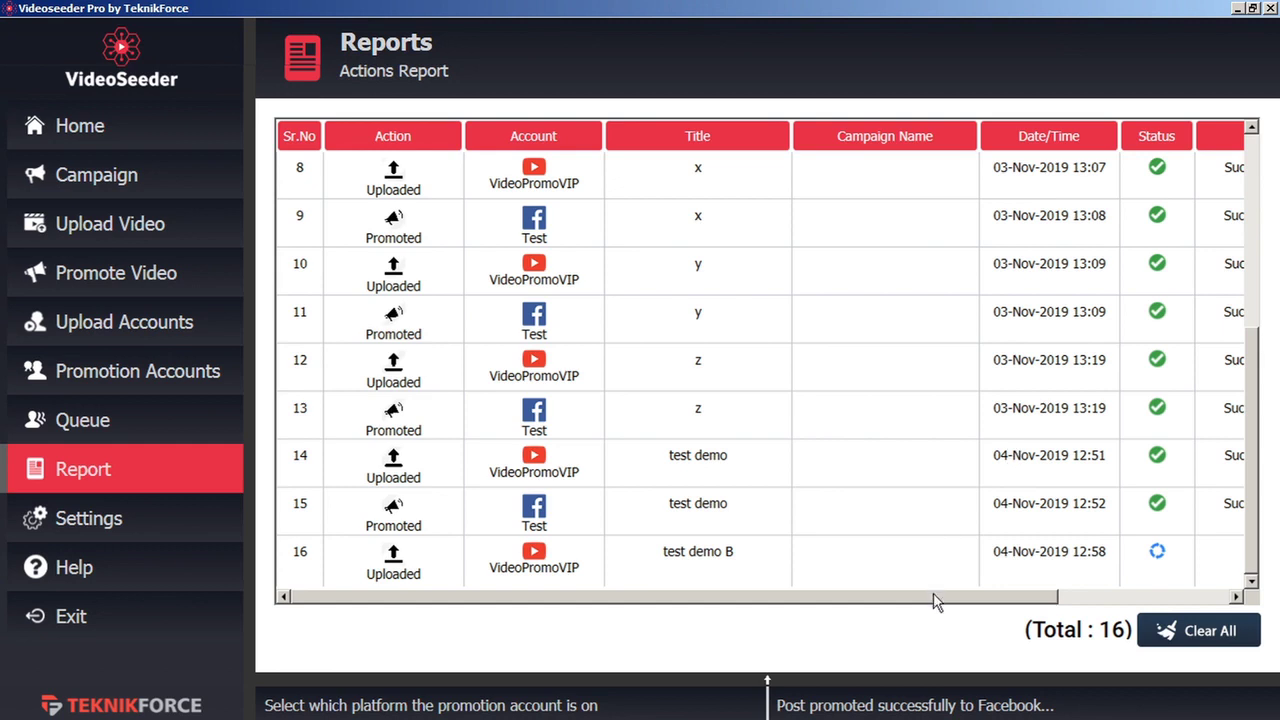
Read the Remark column, then open the live test demo Facebook post via its Site link
left_click_drag(933, 600, 1150, 604)
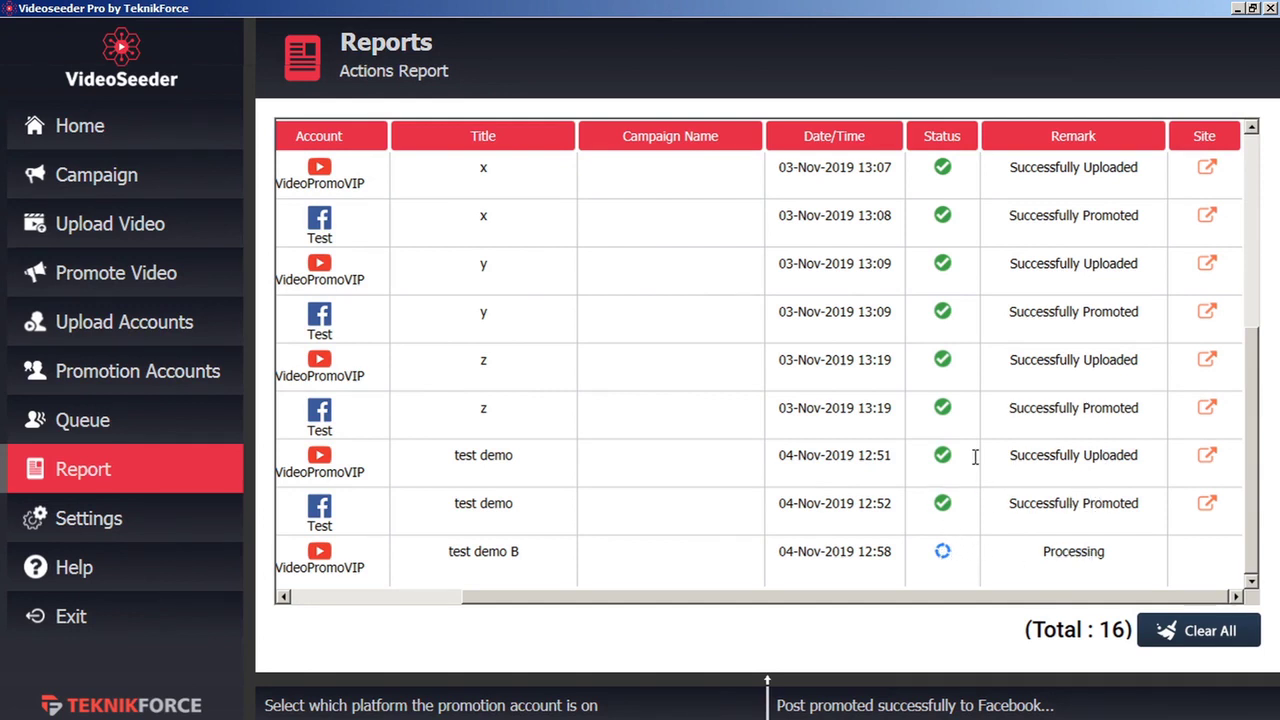
scroll(1040, 448, "up", 5)
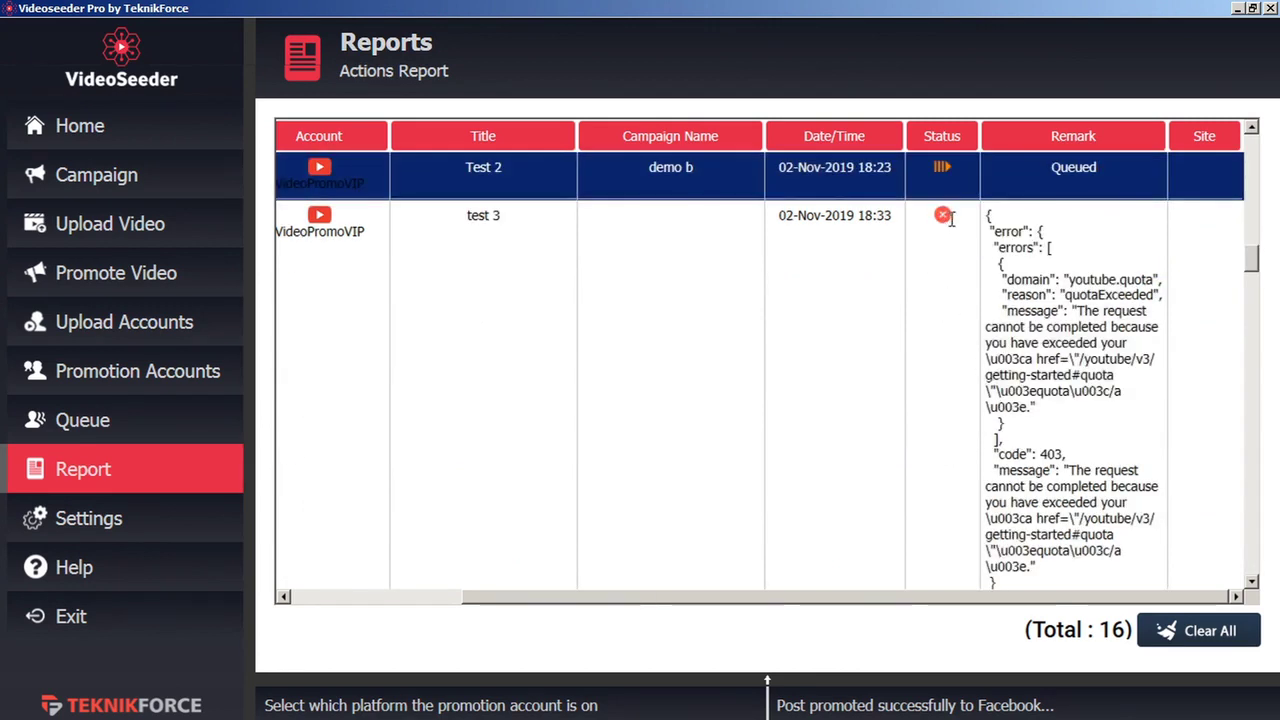
scroll(924, 259, "up", 1)
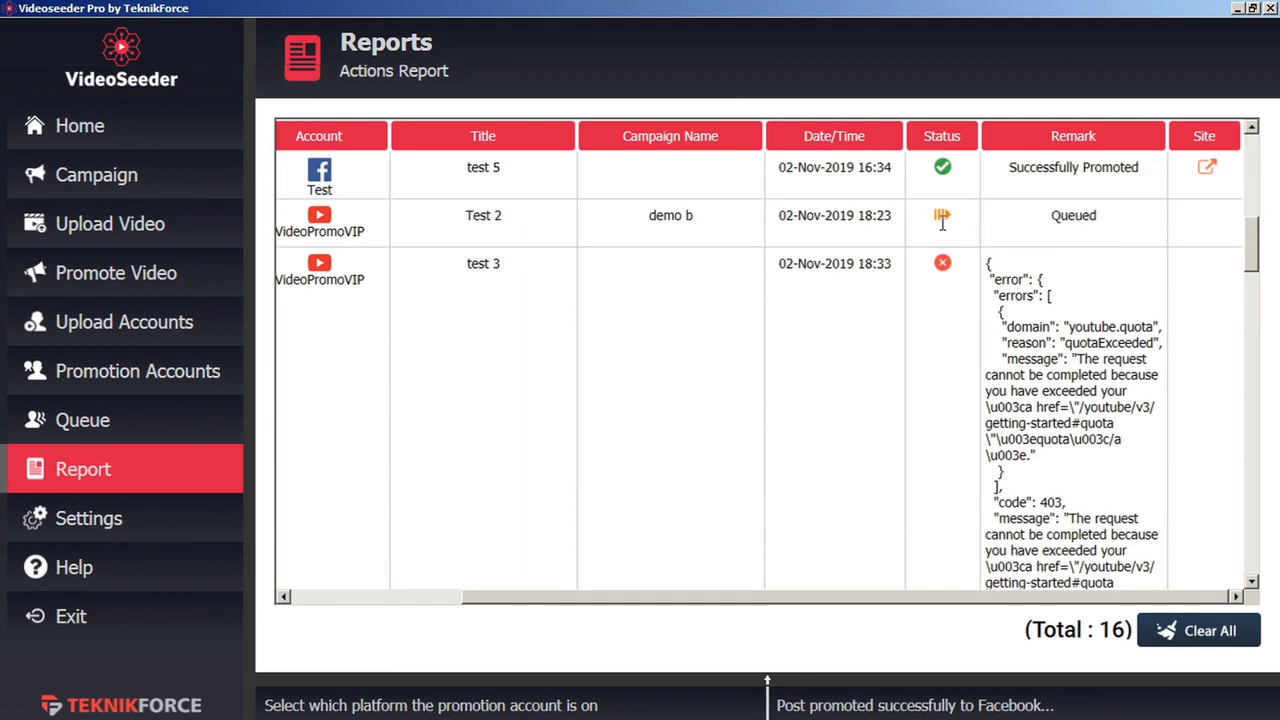
scroll(948, 260, "down", 5)
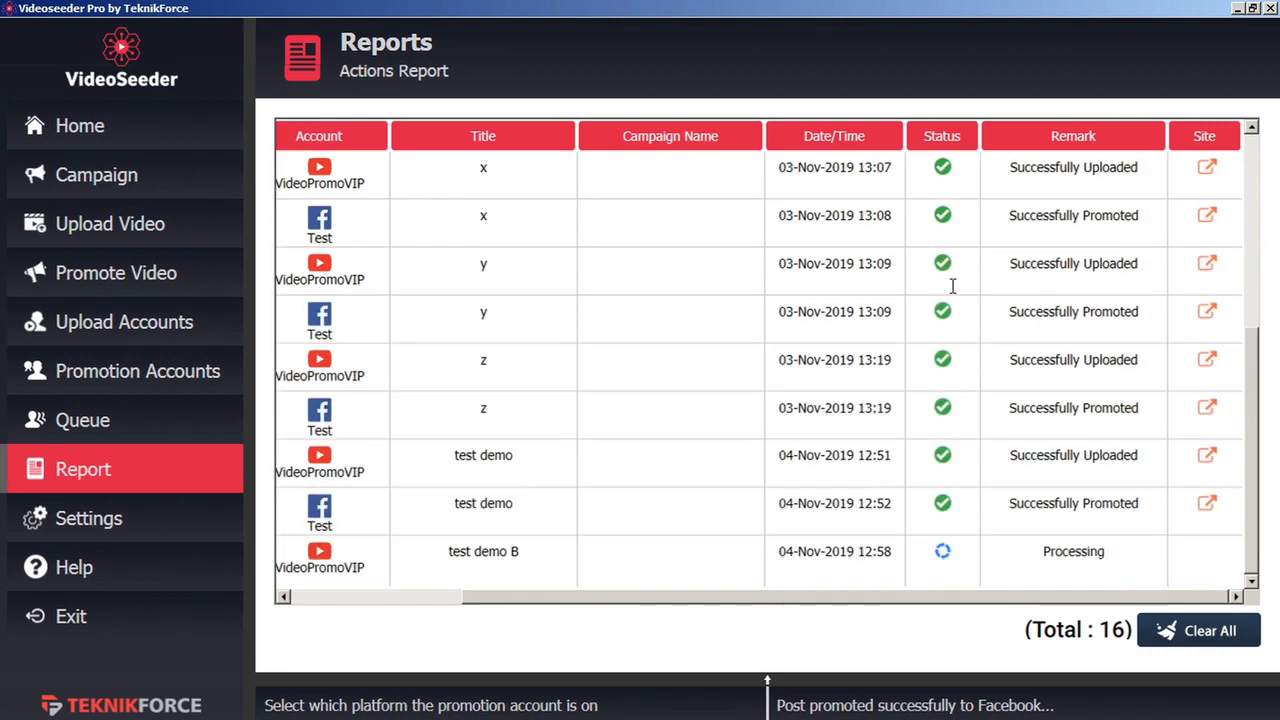
left_click(1208, 508)
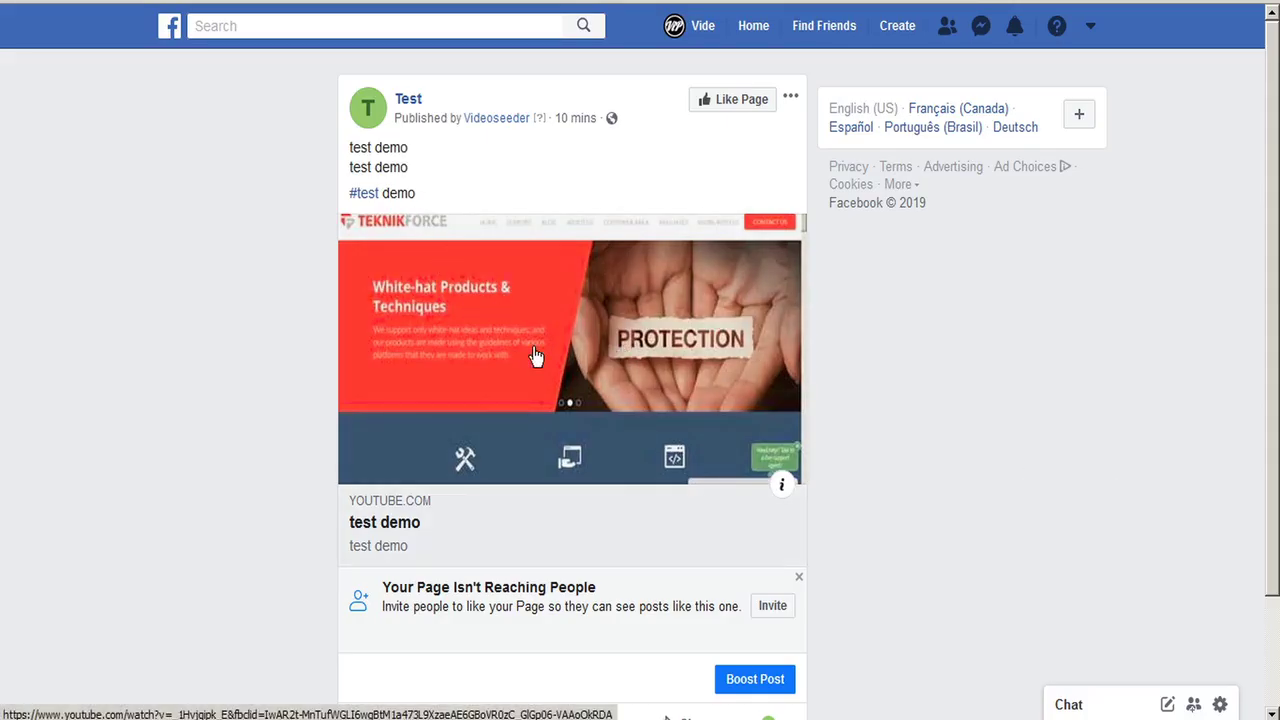
Leave the Facebook post window and return to the Actions Report
key("alt+Tab")
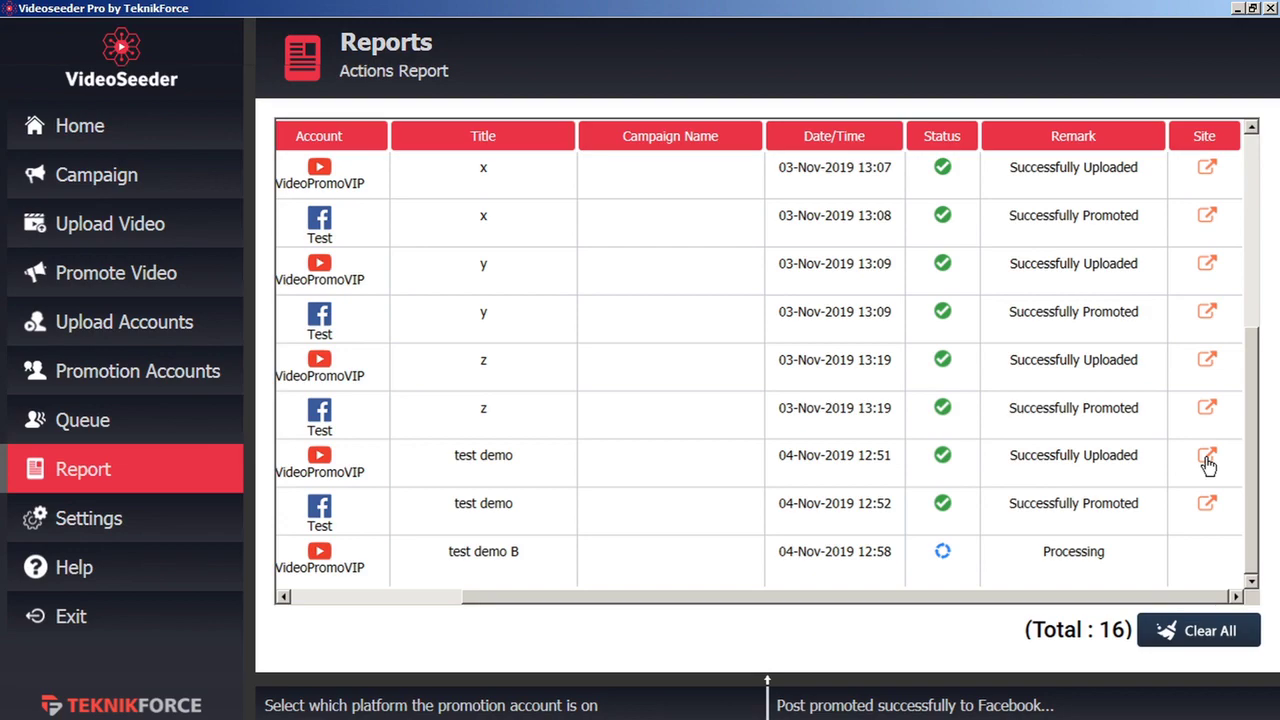
Open the YouTube watch page from the test demo VideoPromoVIP row's Site link
left_click(1207, 459)
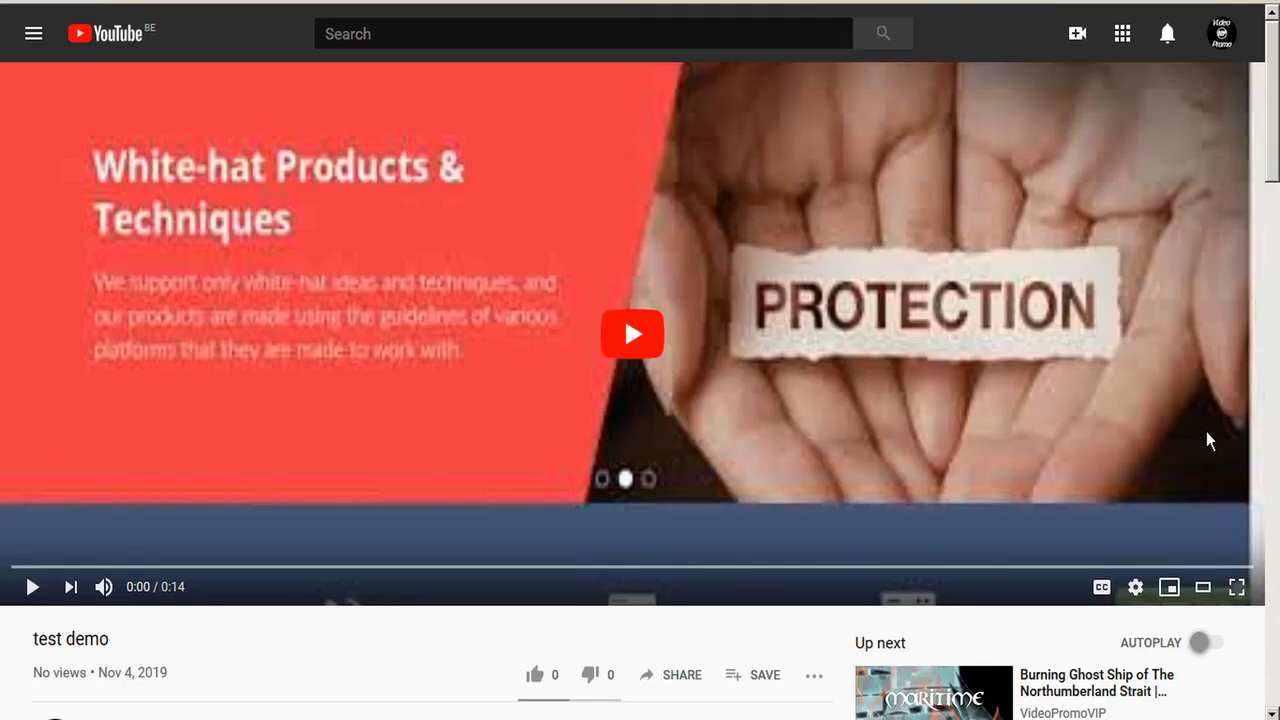